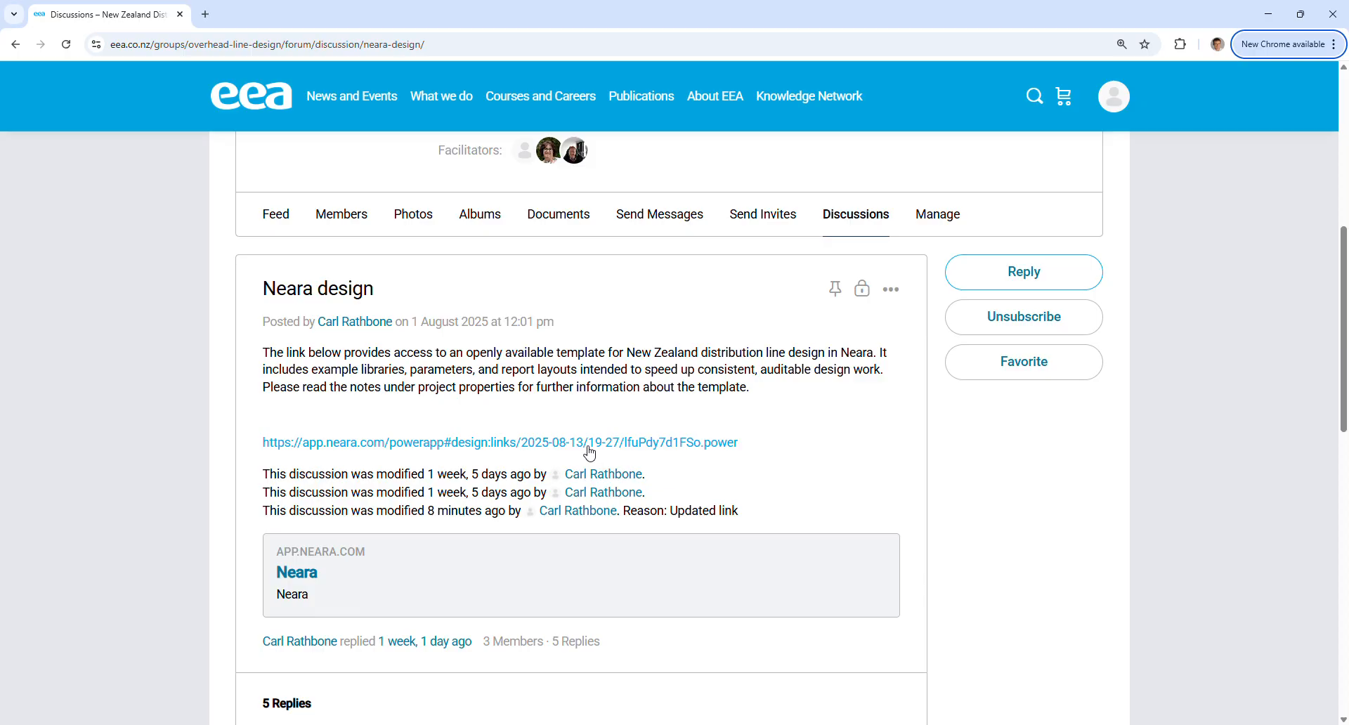
- Open the Neara NZ design template from the forum discussion's link and bring up its project properties
click(619, 447)
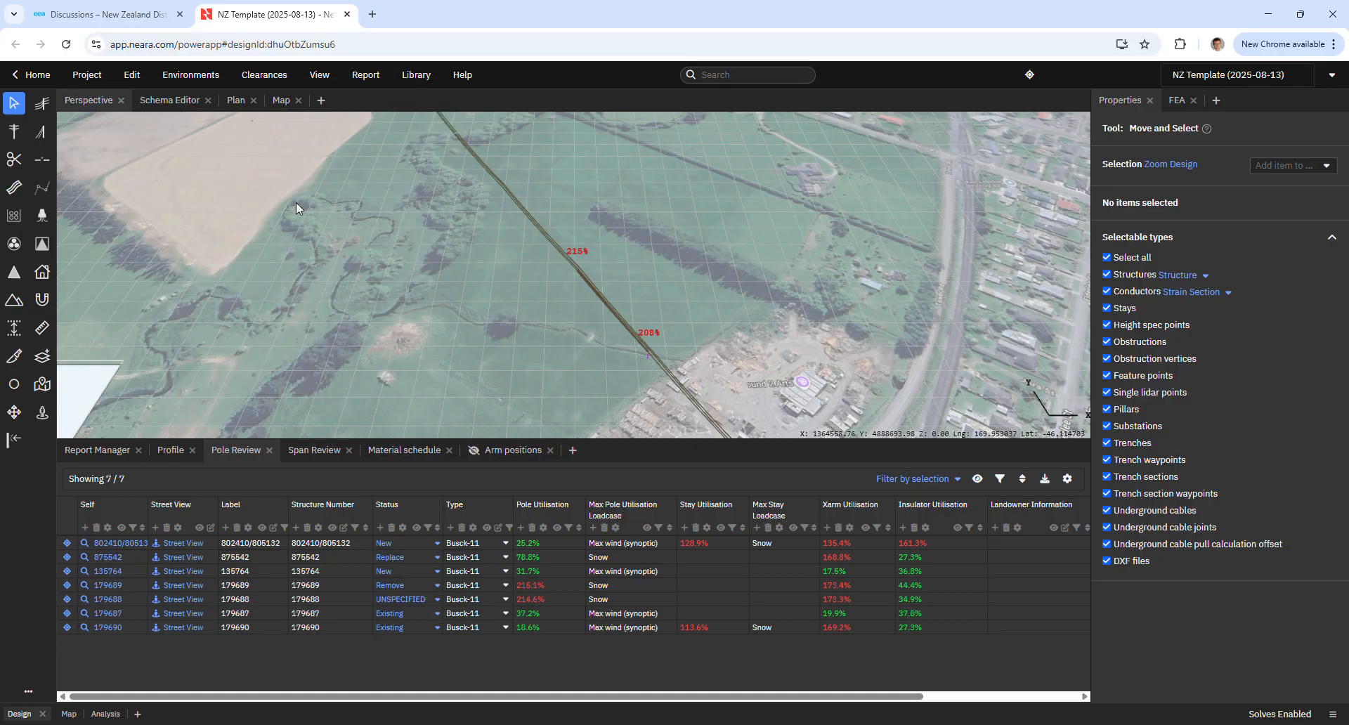
click(89, 76)
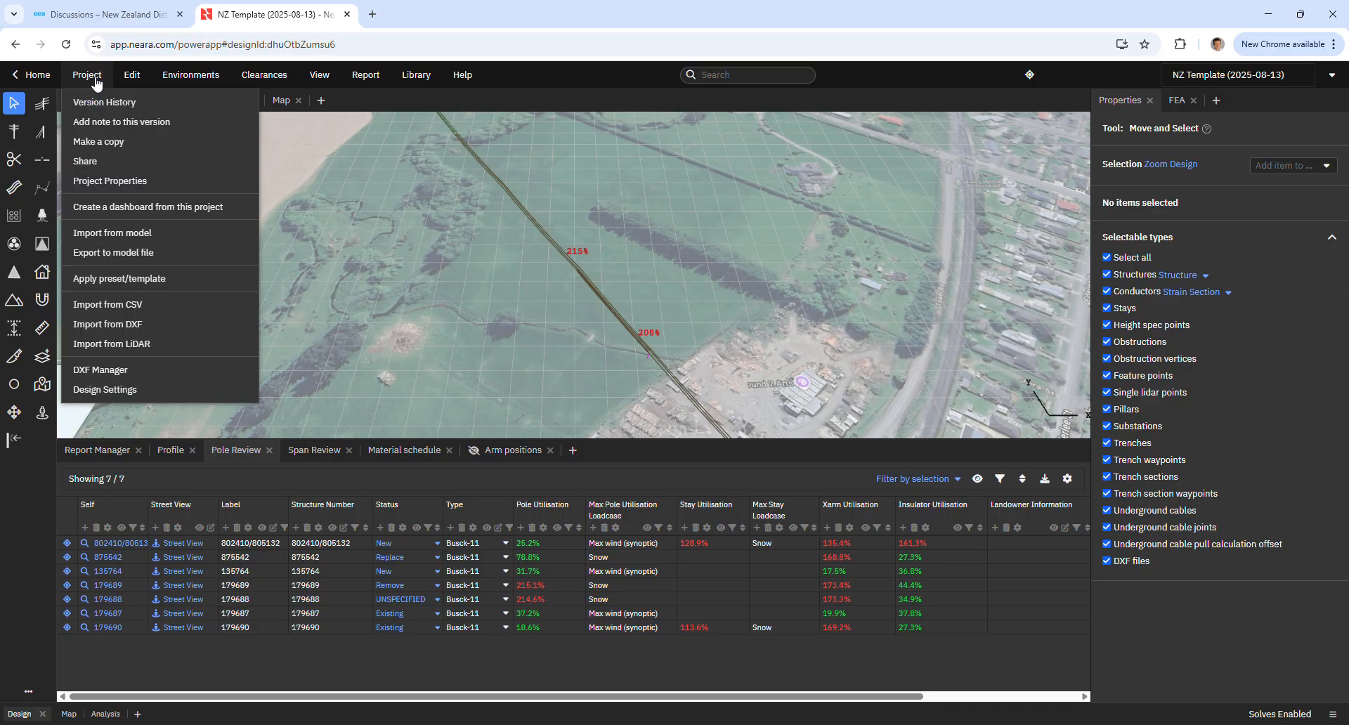
click(119, 180)
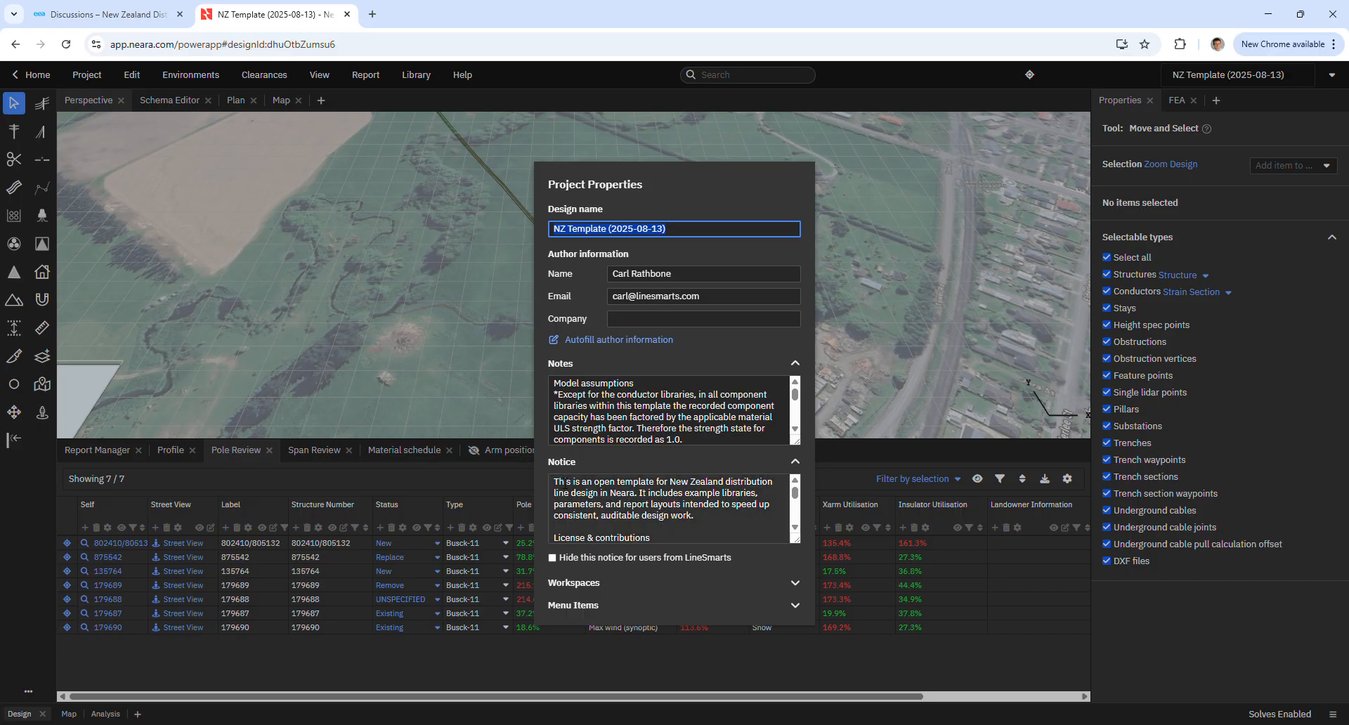
- Read the template's notice and its model assumption notes in the project properties, and close them
scroll(651, 502, down, 2)
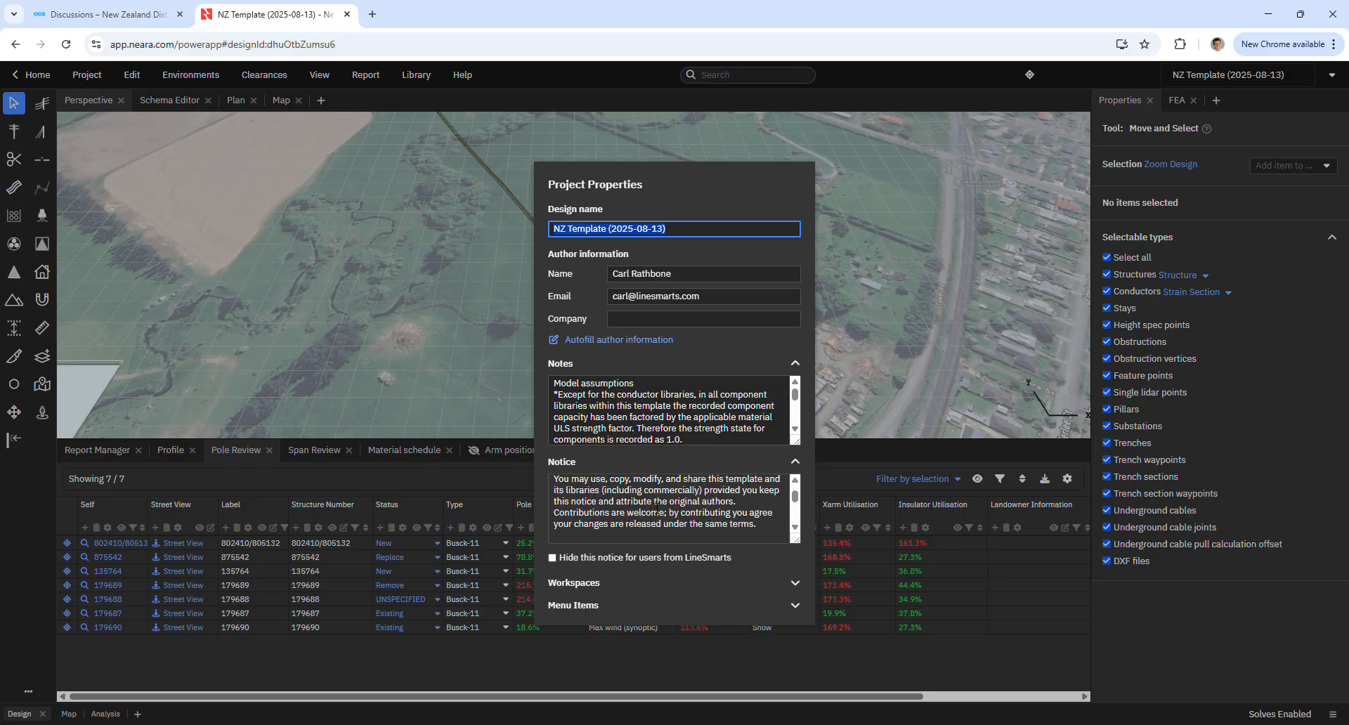
scroll(601, 501, up, 3)
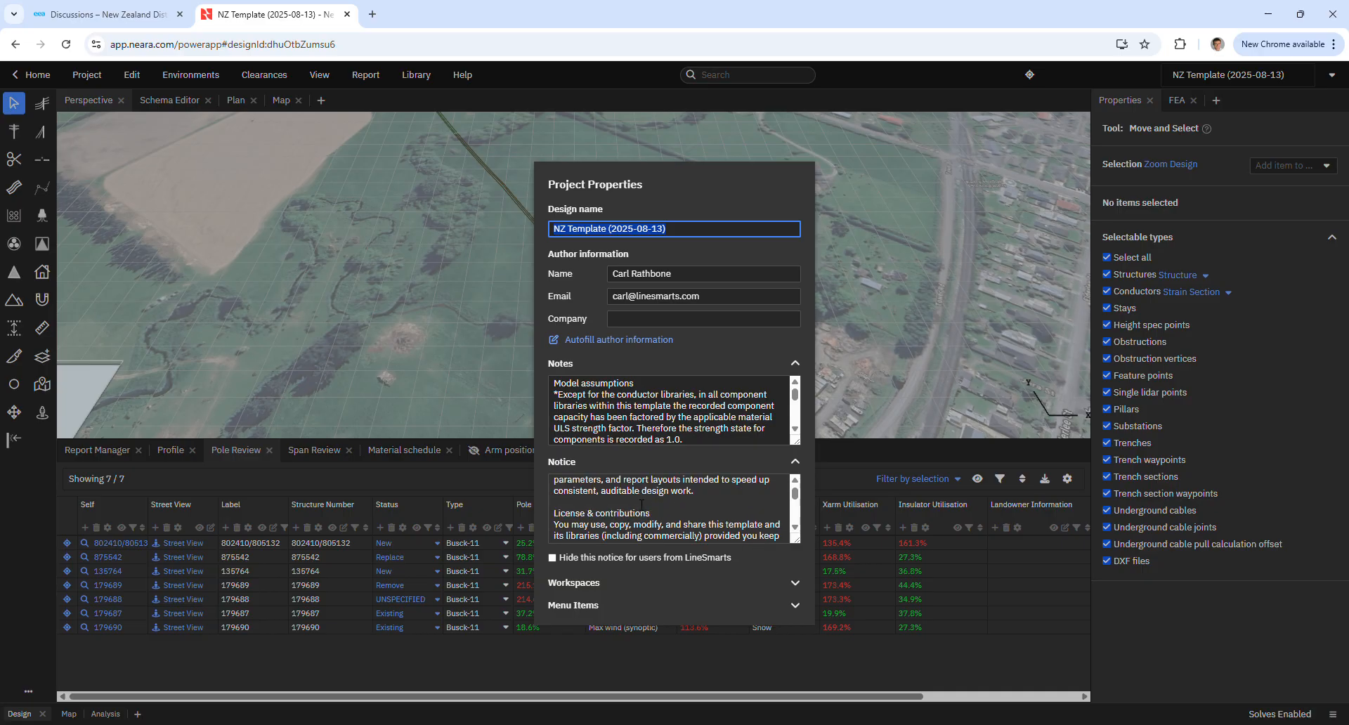
scroll(640, 502, down, 3)
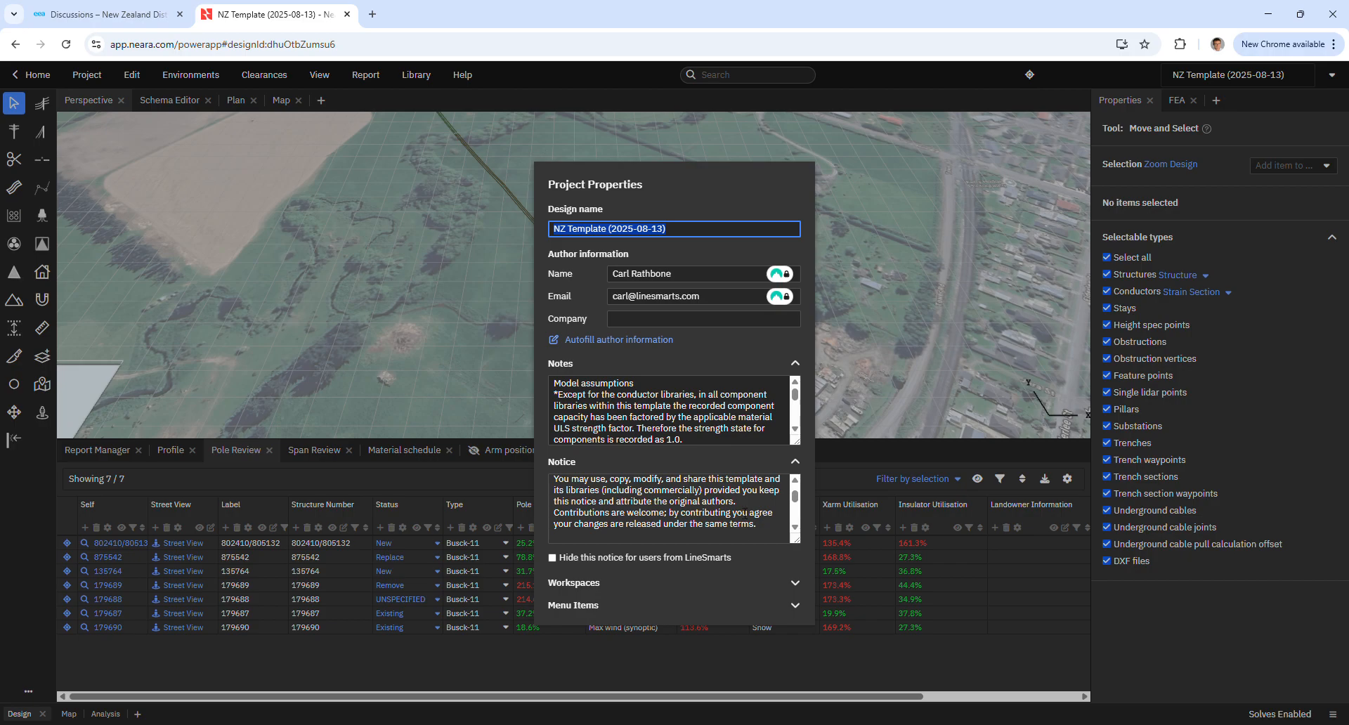
scroll(744, 513, down, 3)
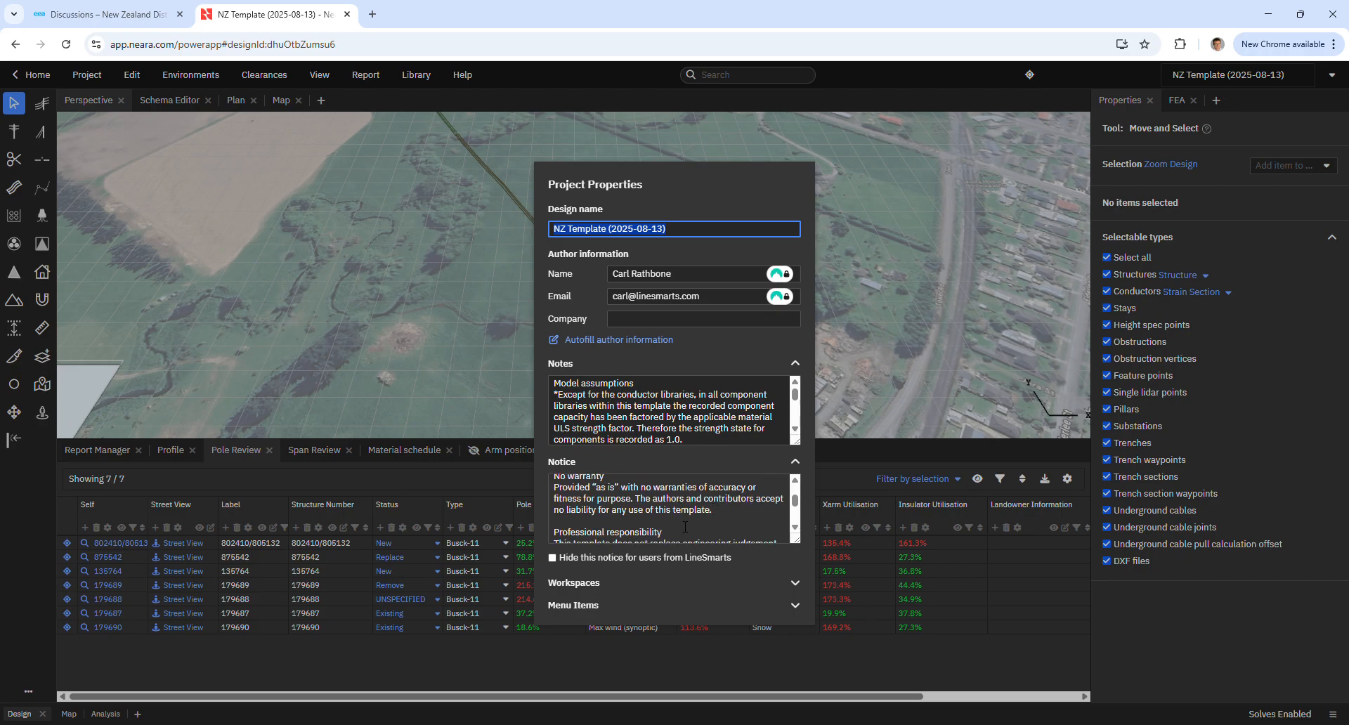
scroll(686, 534, down, 2)
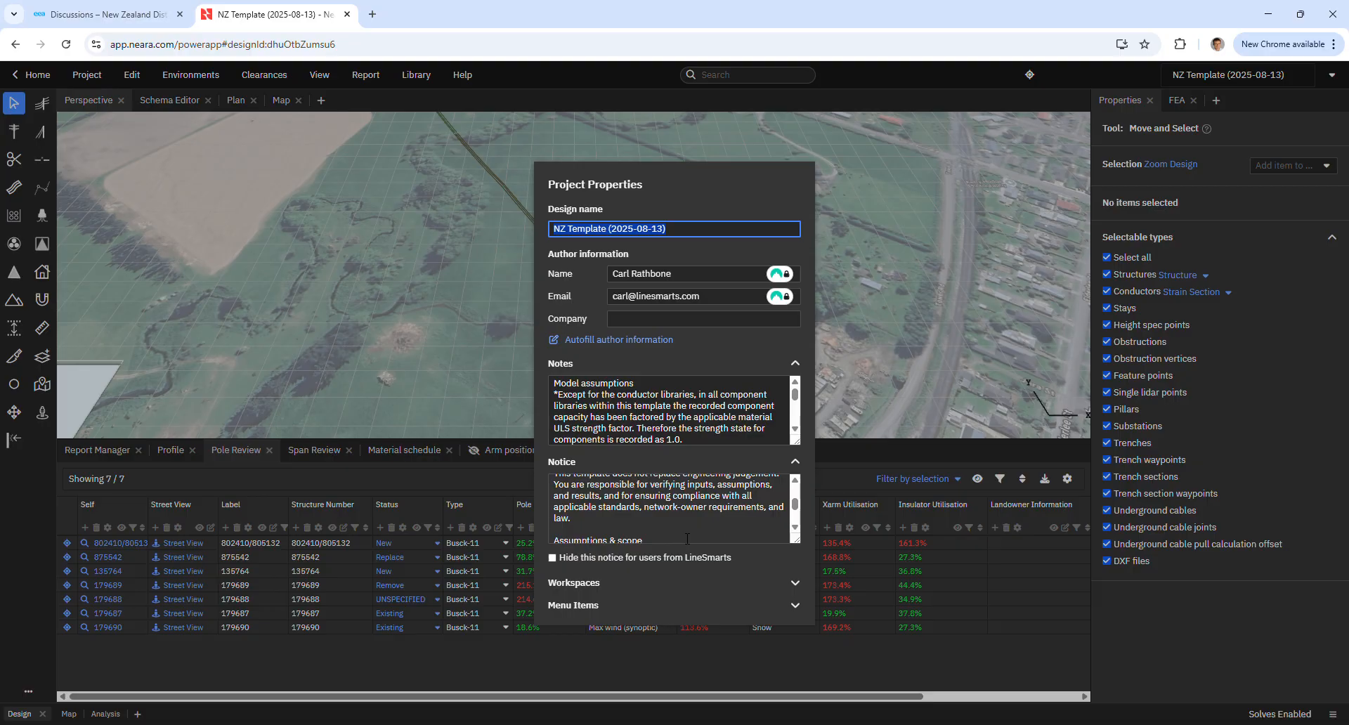
scroll(687, 539, down, 2)
scroll(686, 538, down, 2)
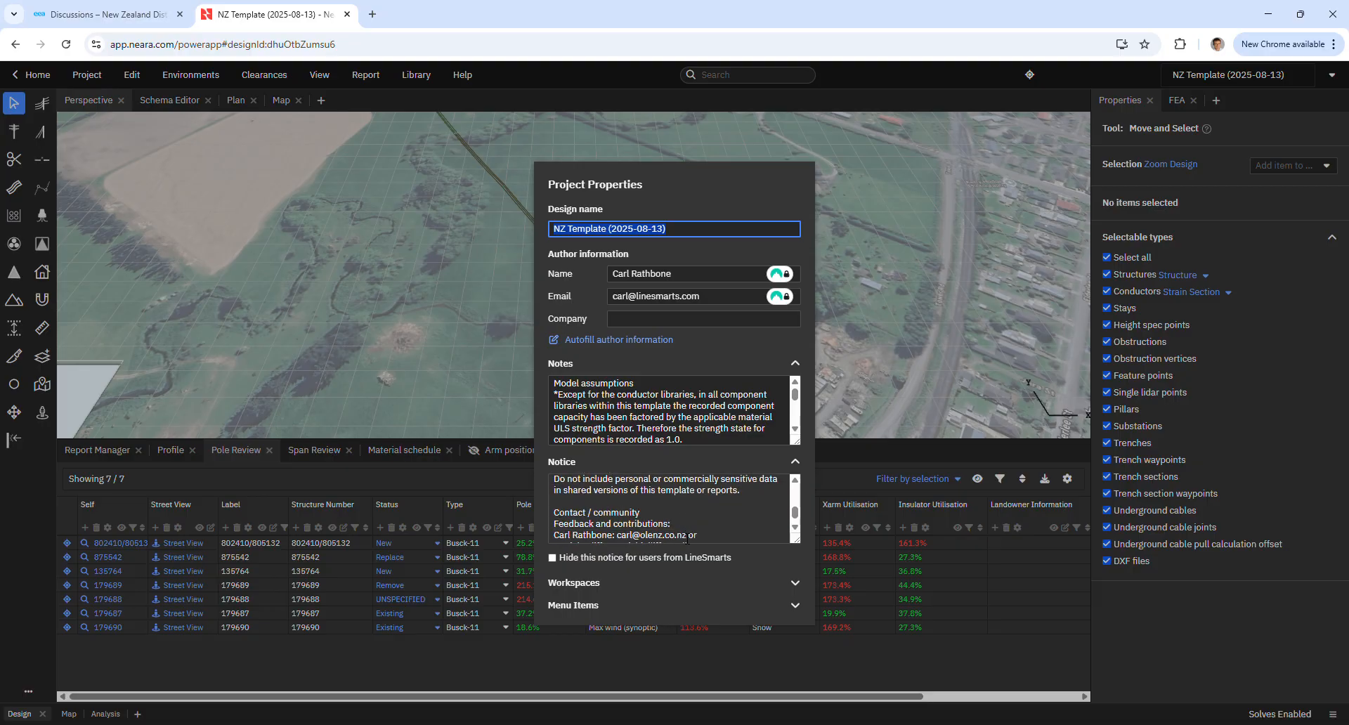
scroll(688, 539, down, 2)
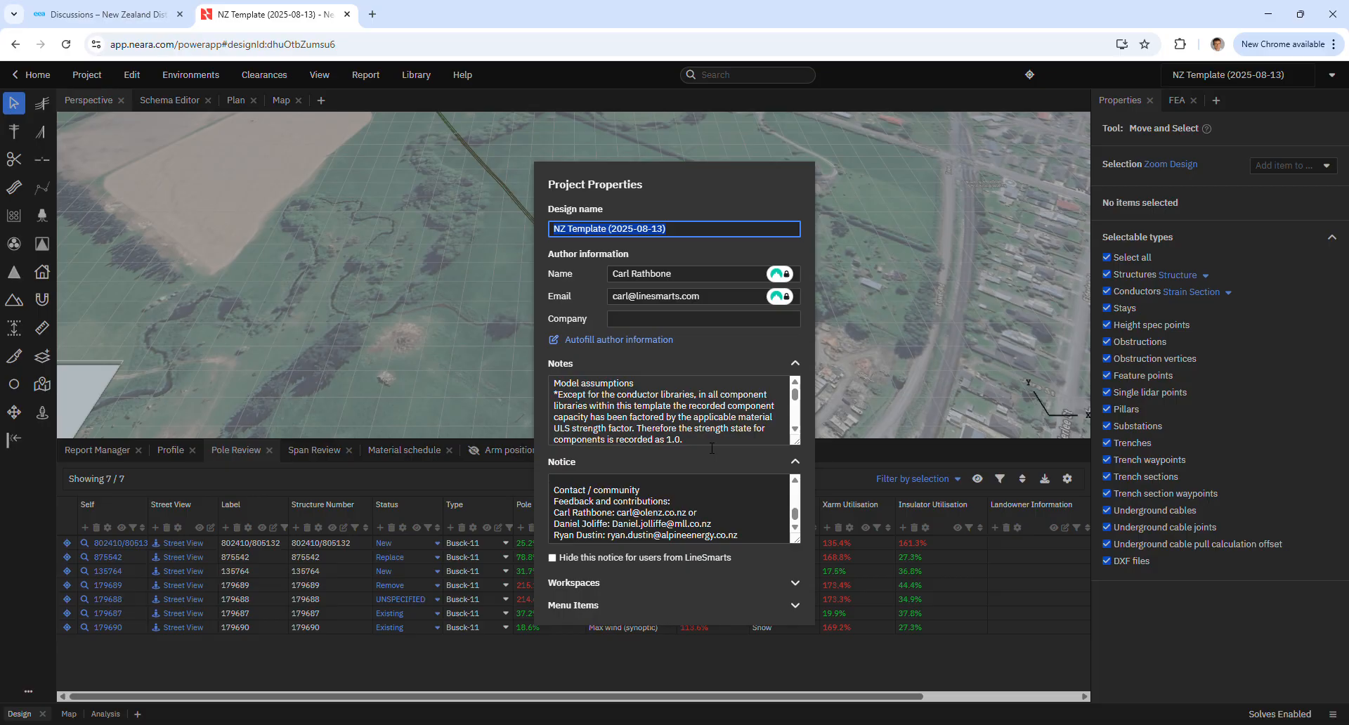
scroll(696, 429, down, 5)
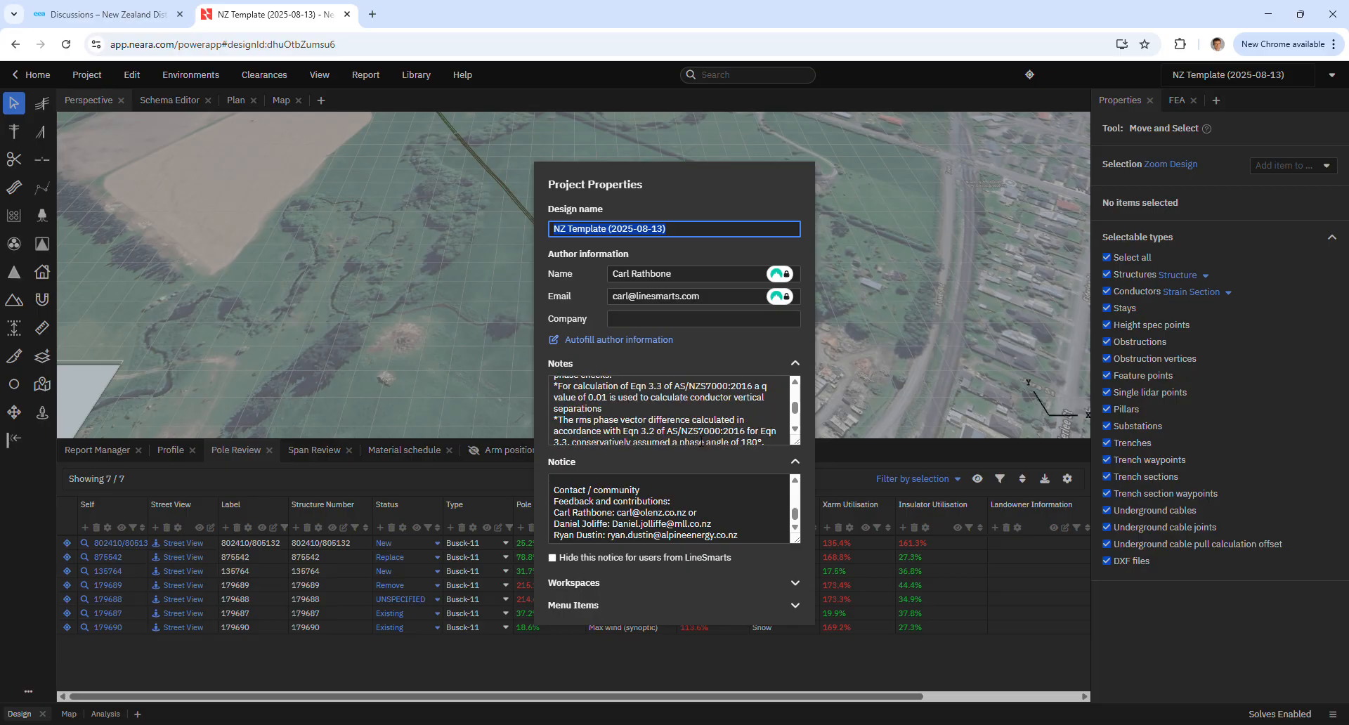
scroll(717, 435, up, 3)
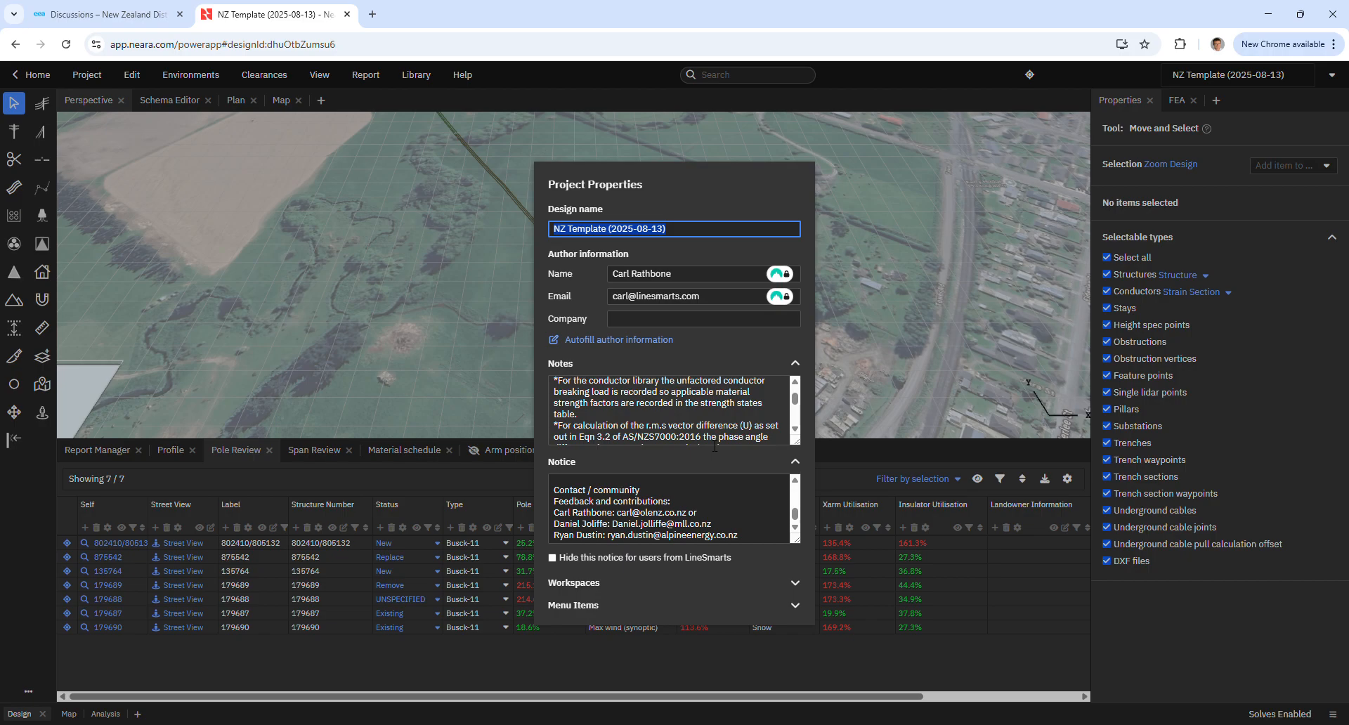
click(414, 77)
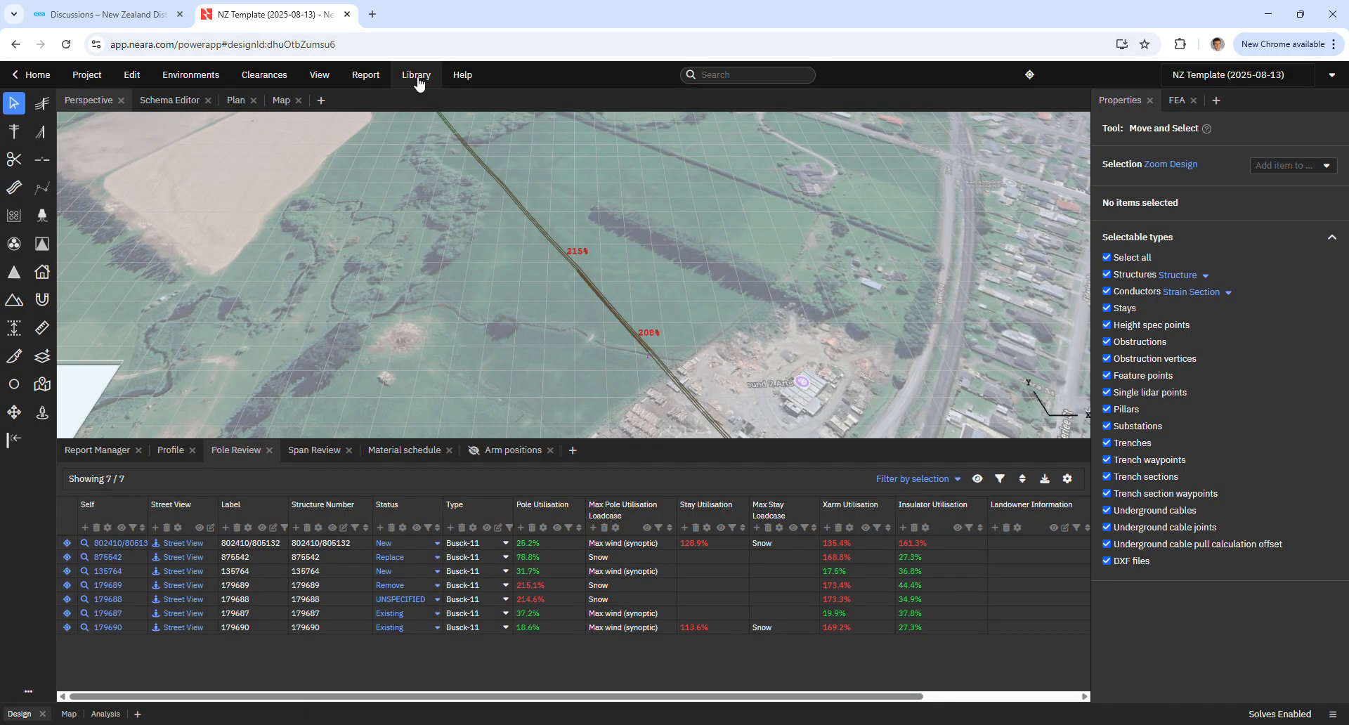
- Review the pole library's concrete and wood pole types, and close the library
click(419, 82)
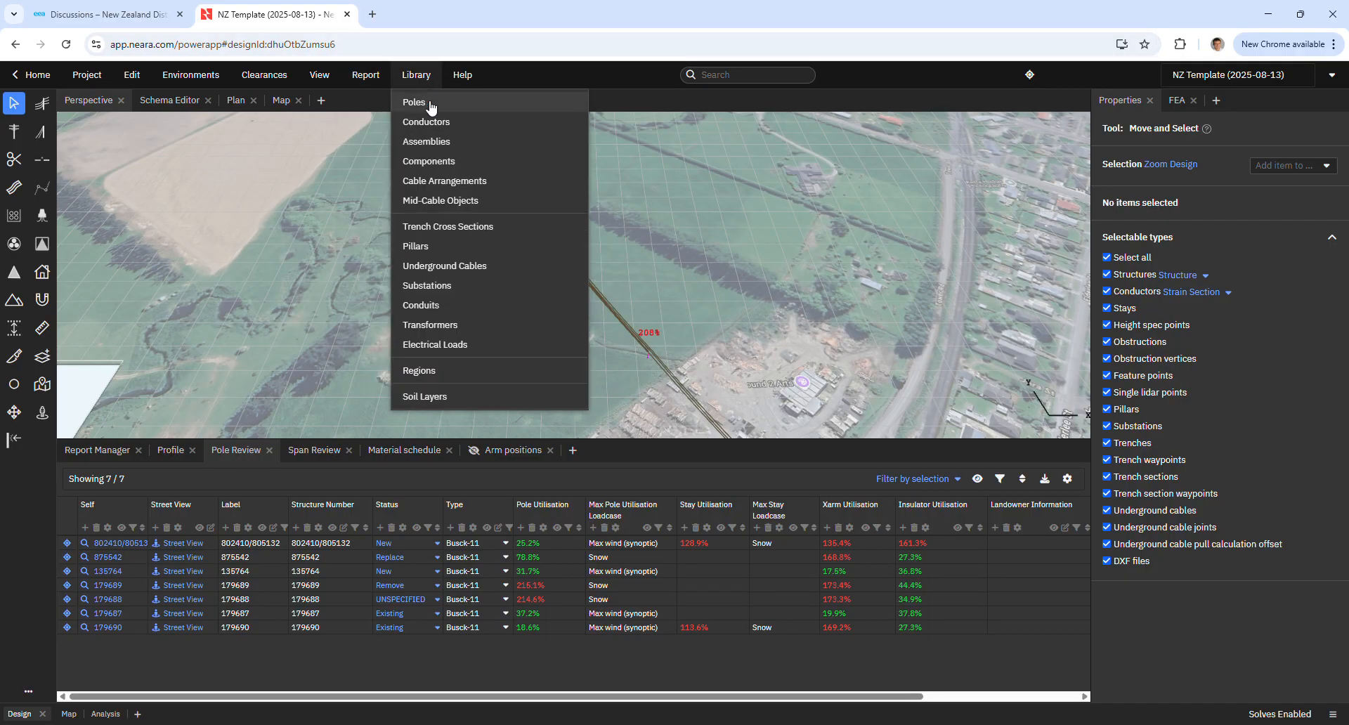
click(431, 107)
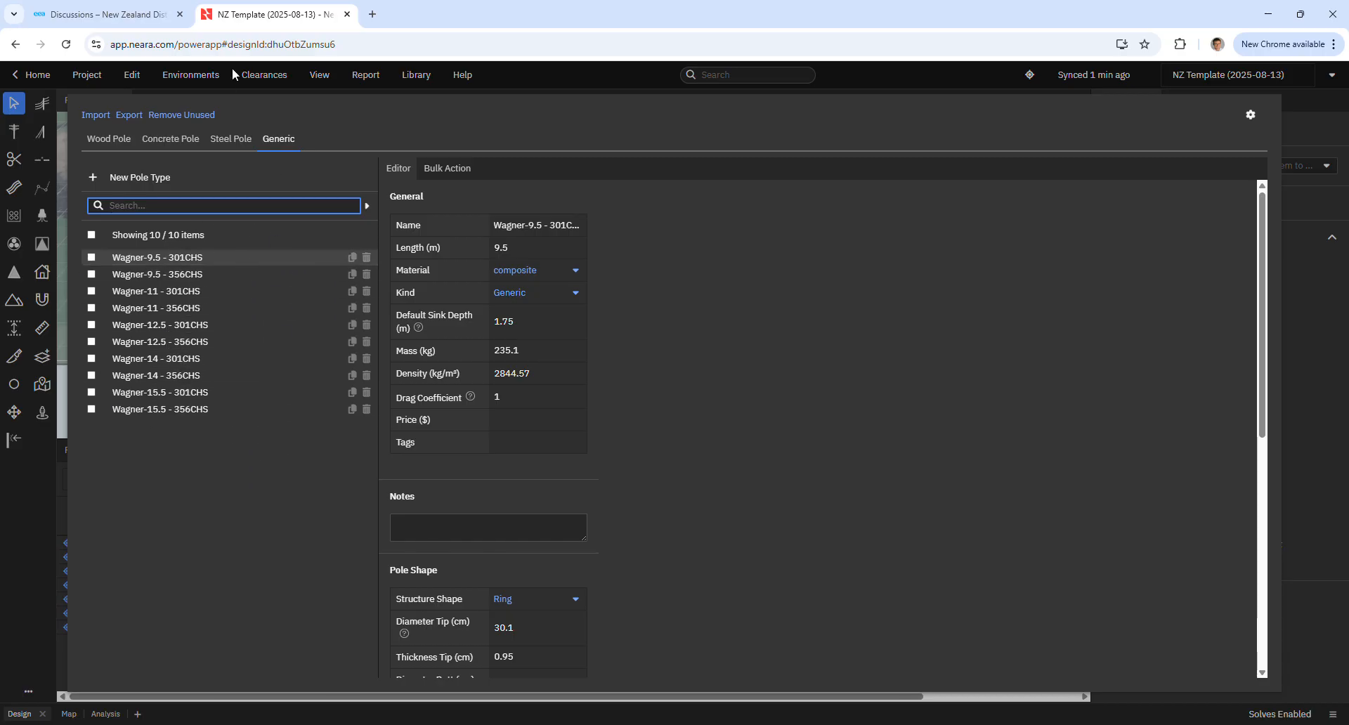
click(172, 140)
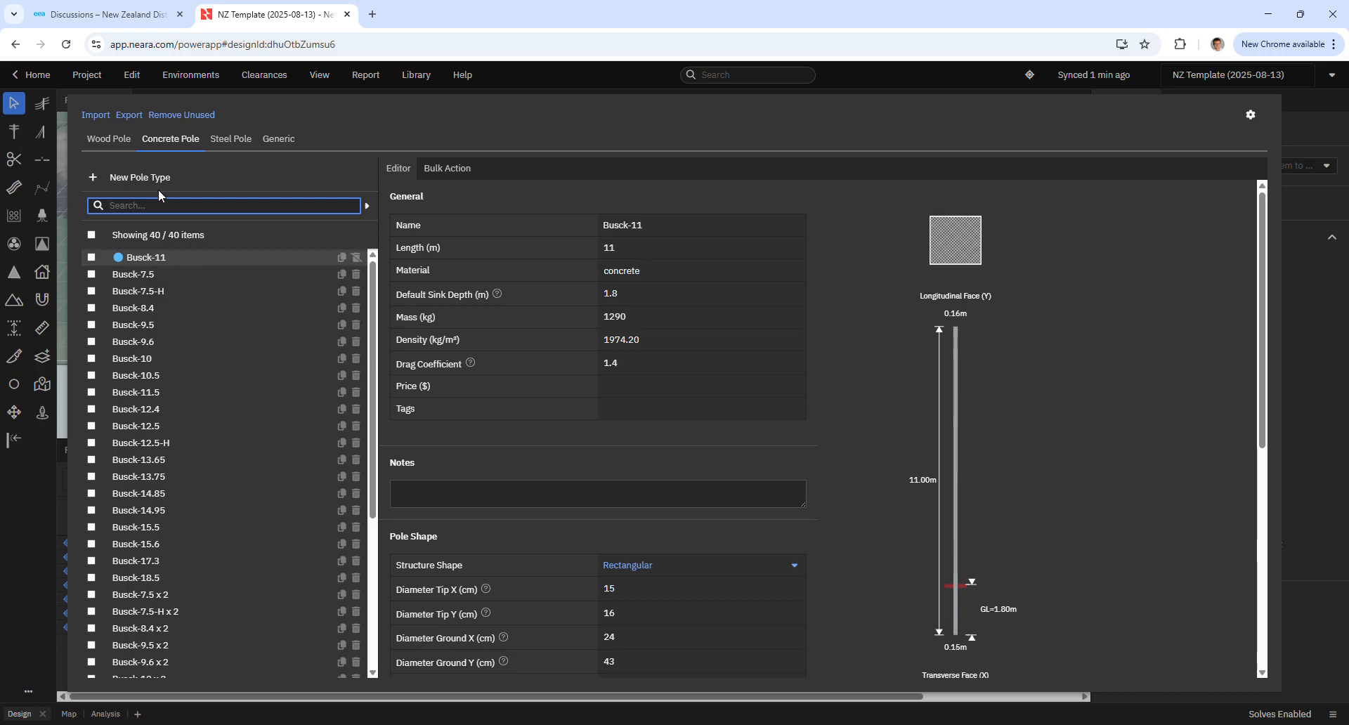
click(118, 139)
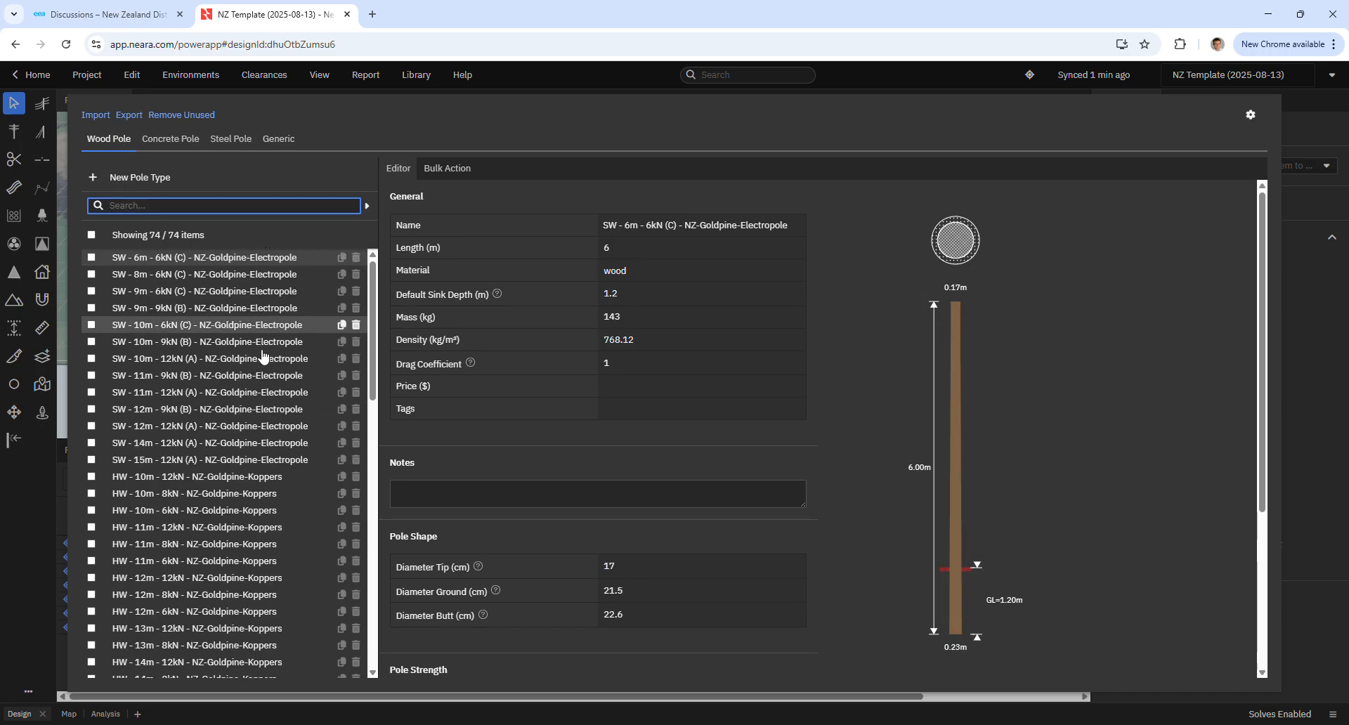
scroll(239, 337, down, 4)
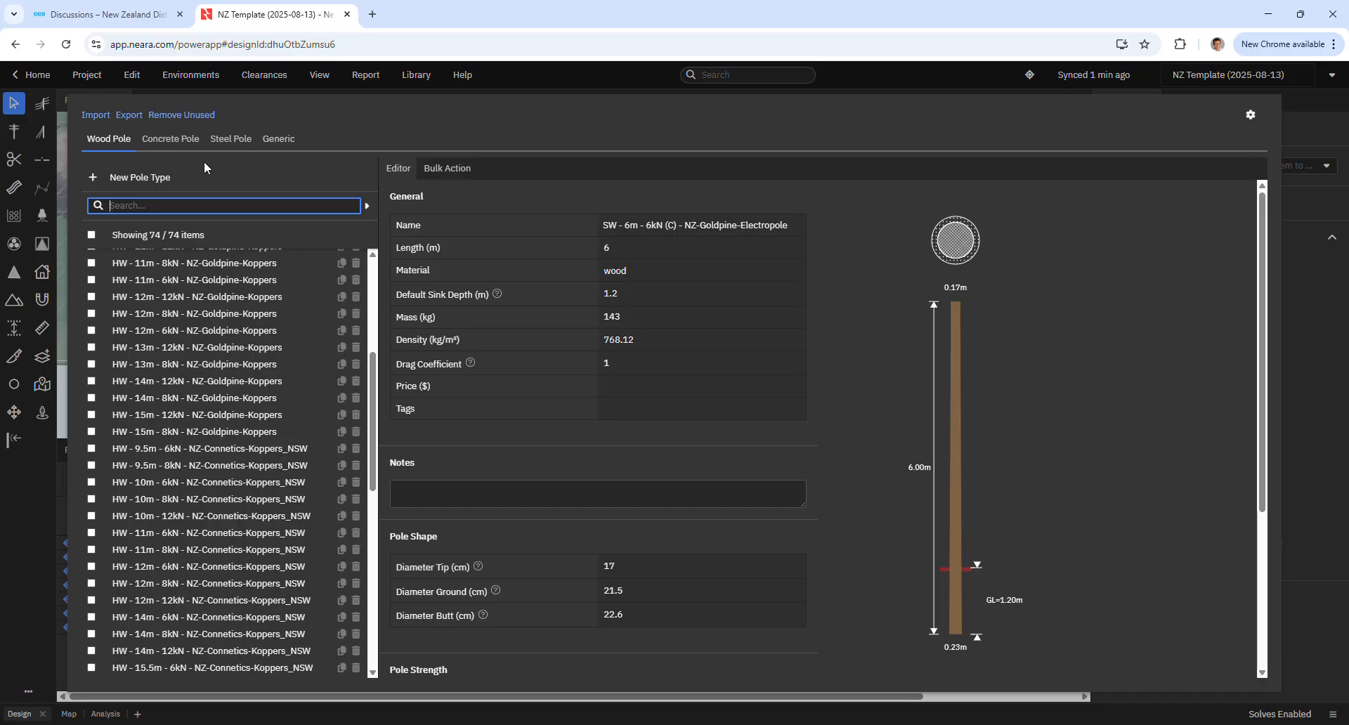
click(405, 76)
- Look through the full list of conductors in the conductor library and close it
click(416, 76)
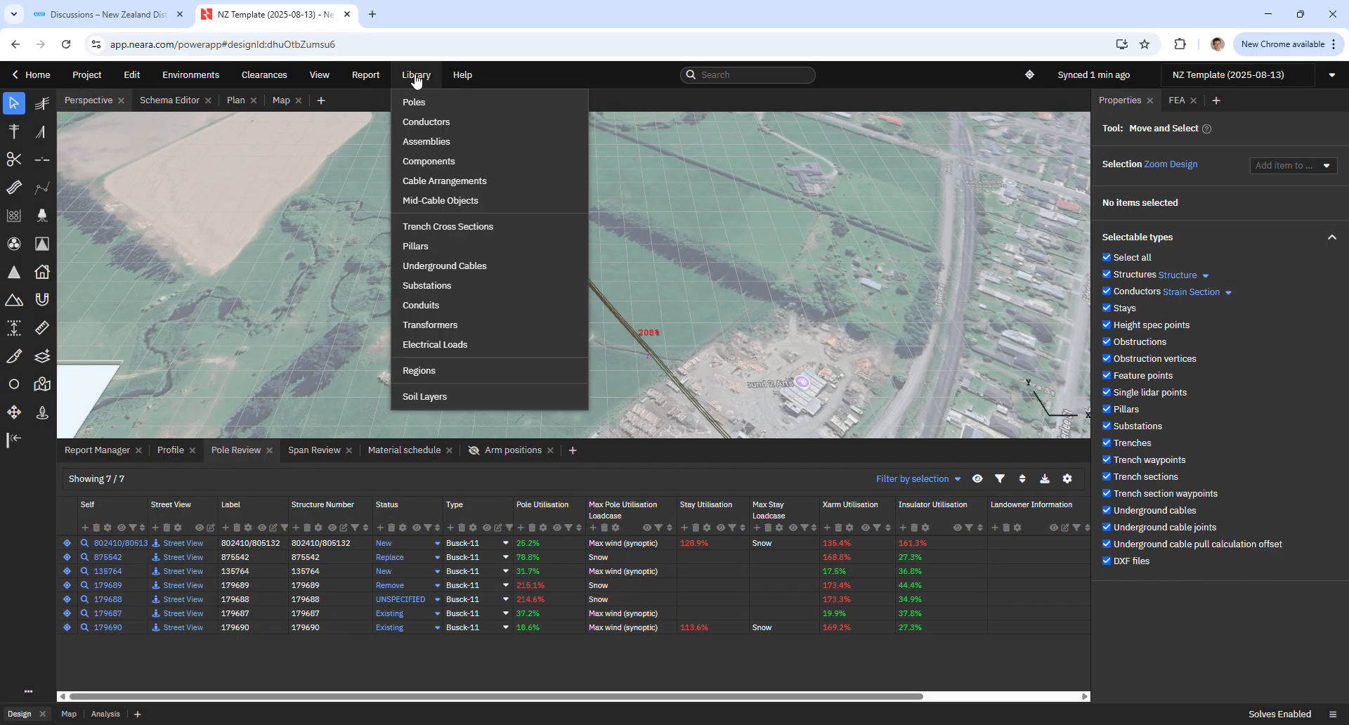
click(450, 123)
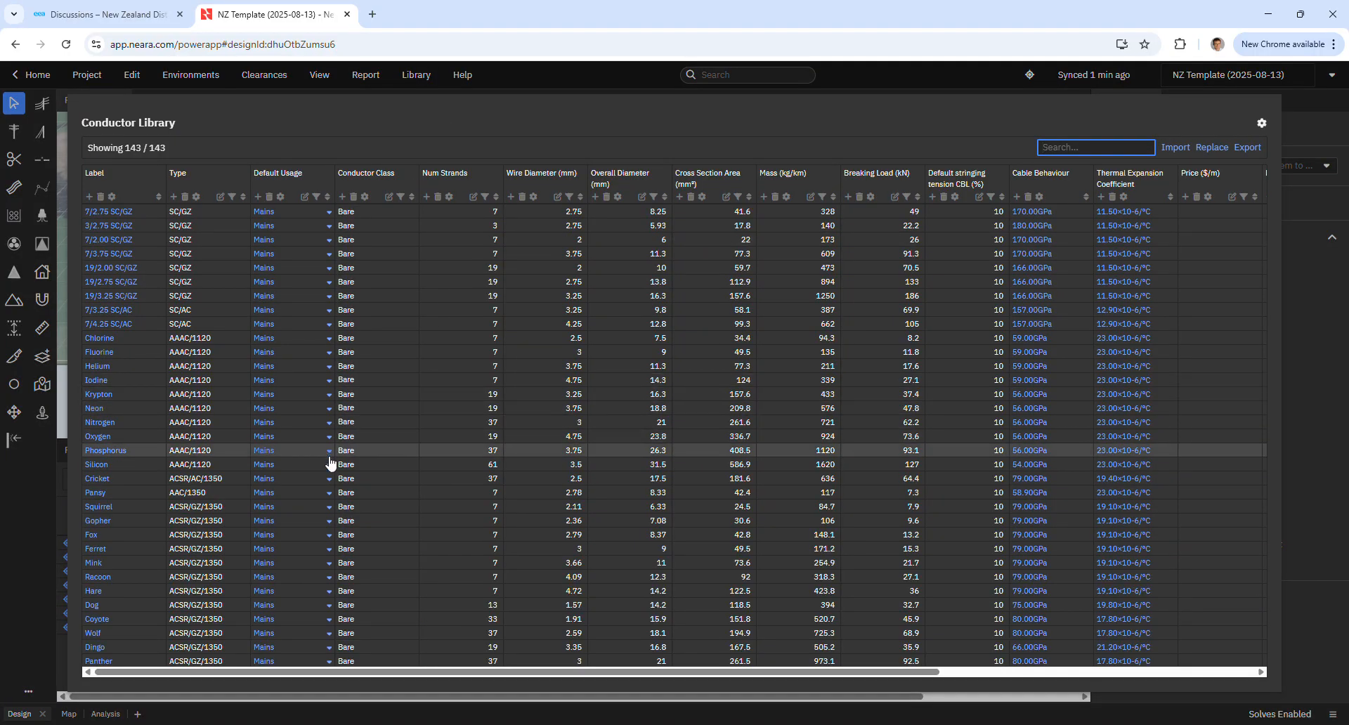
scroll(362, 489, down, 6)
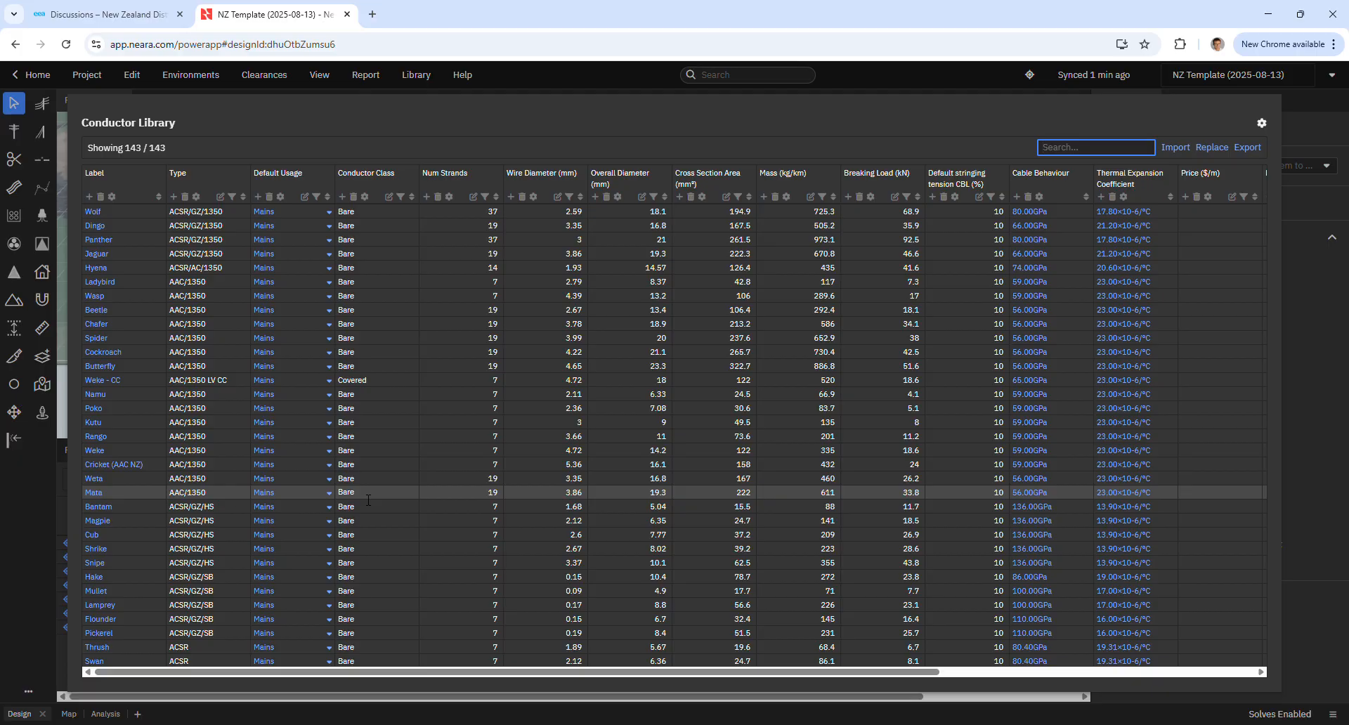
scroll(418, 510, down, 15)
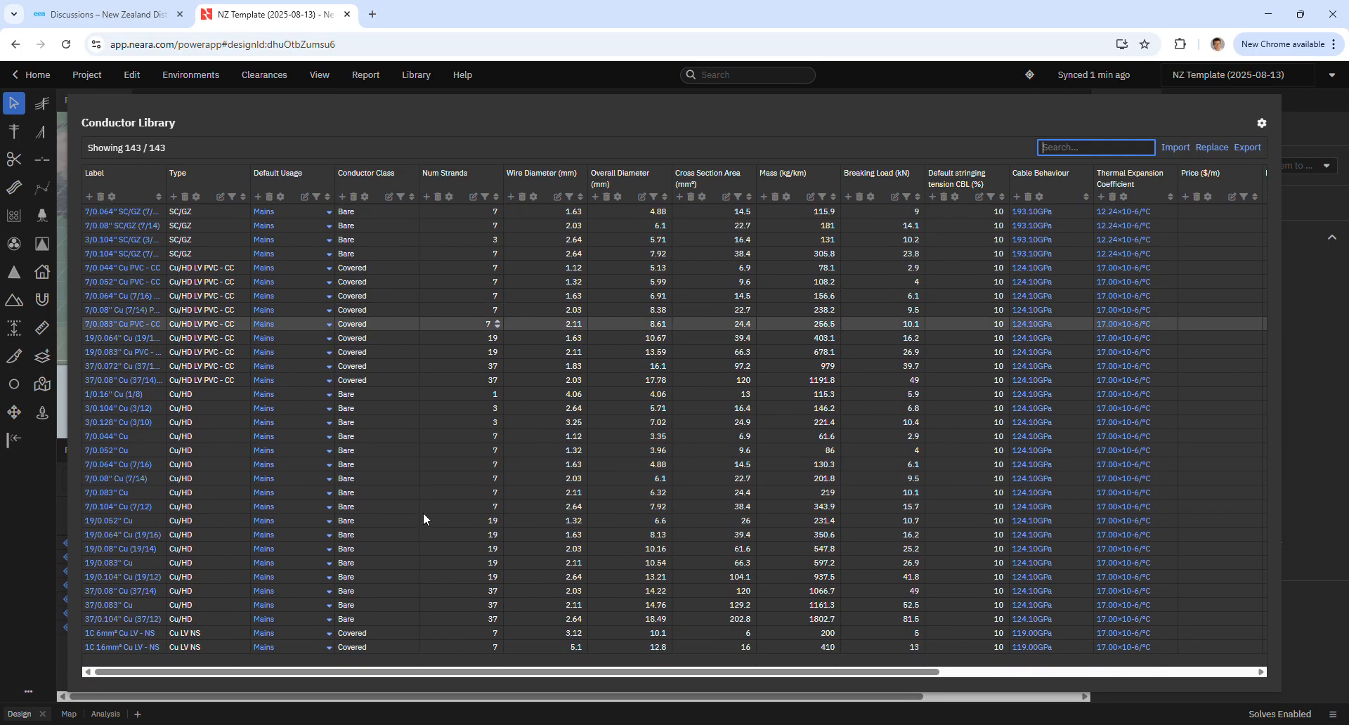
click(420, 76)
- View the construction components available in the component library and close it
click(416, 76)
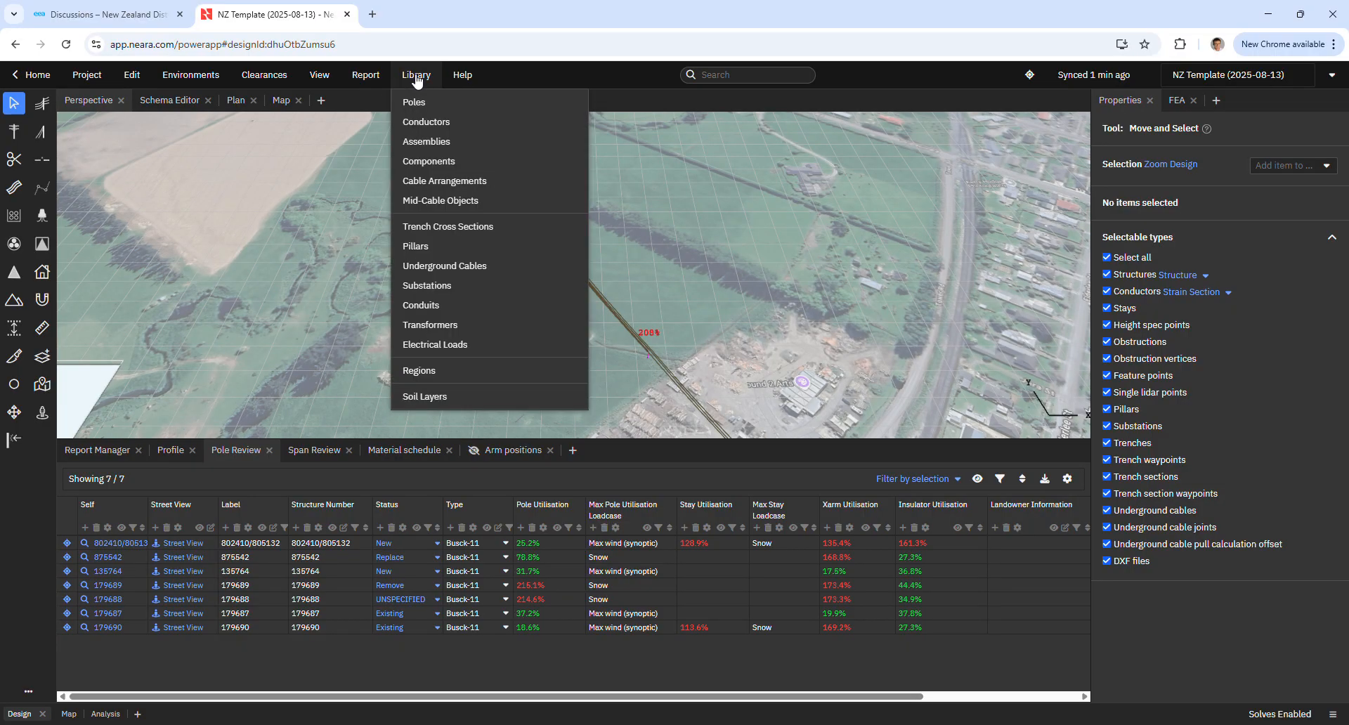
click(436, 162)
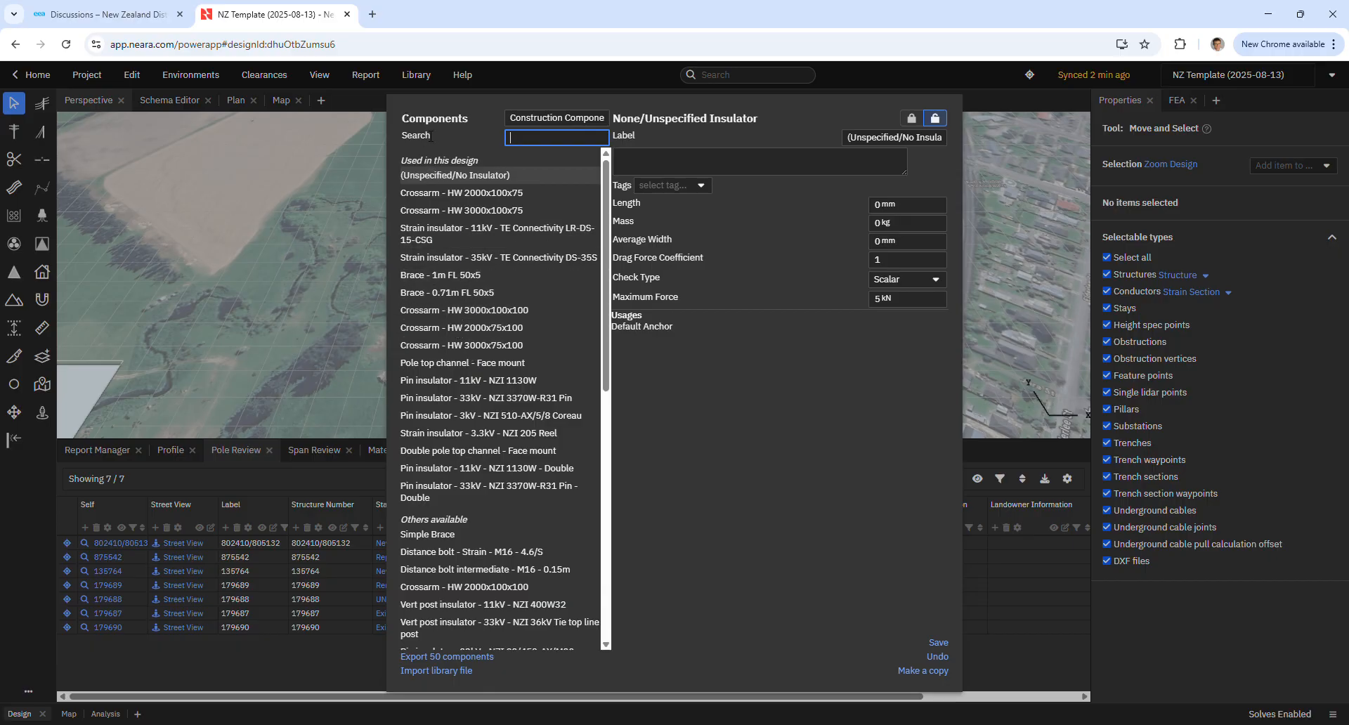
click(419, 76)
- View the crossarm assemblies in the assembly library and close it
click(415, 77)
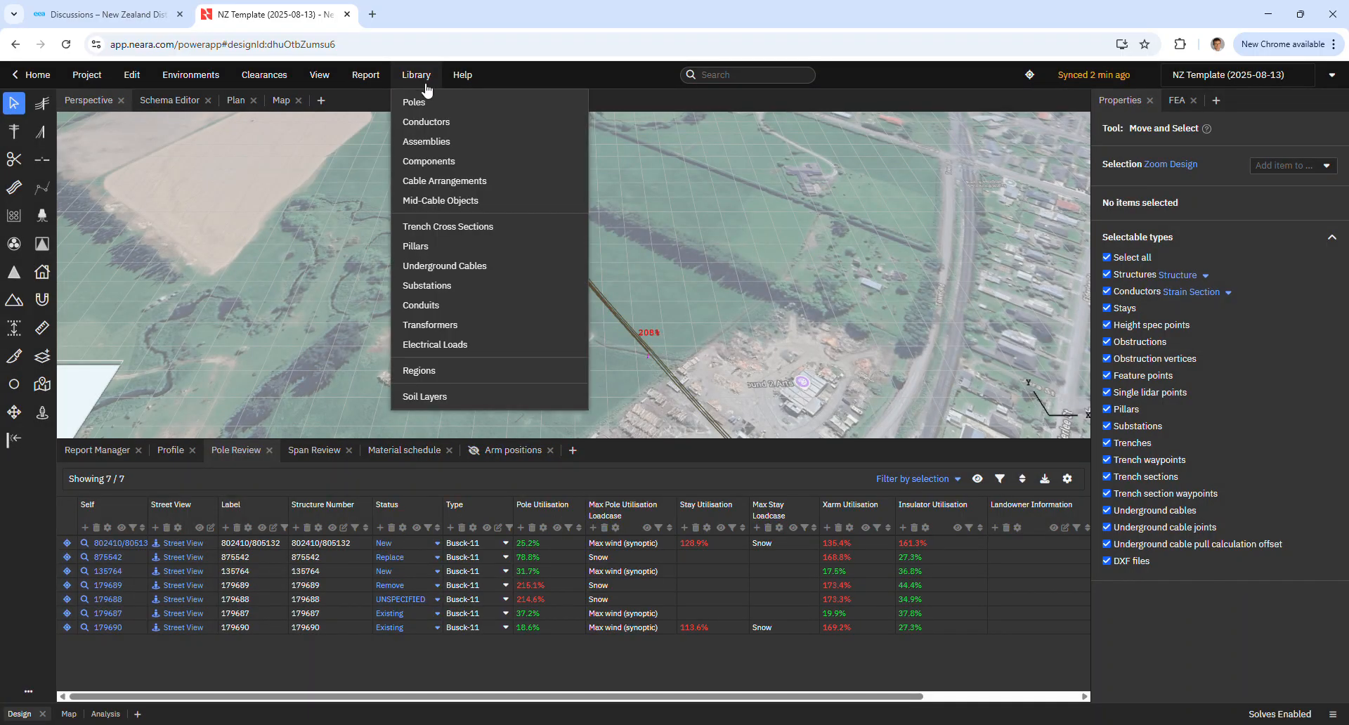
click(441, 141)
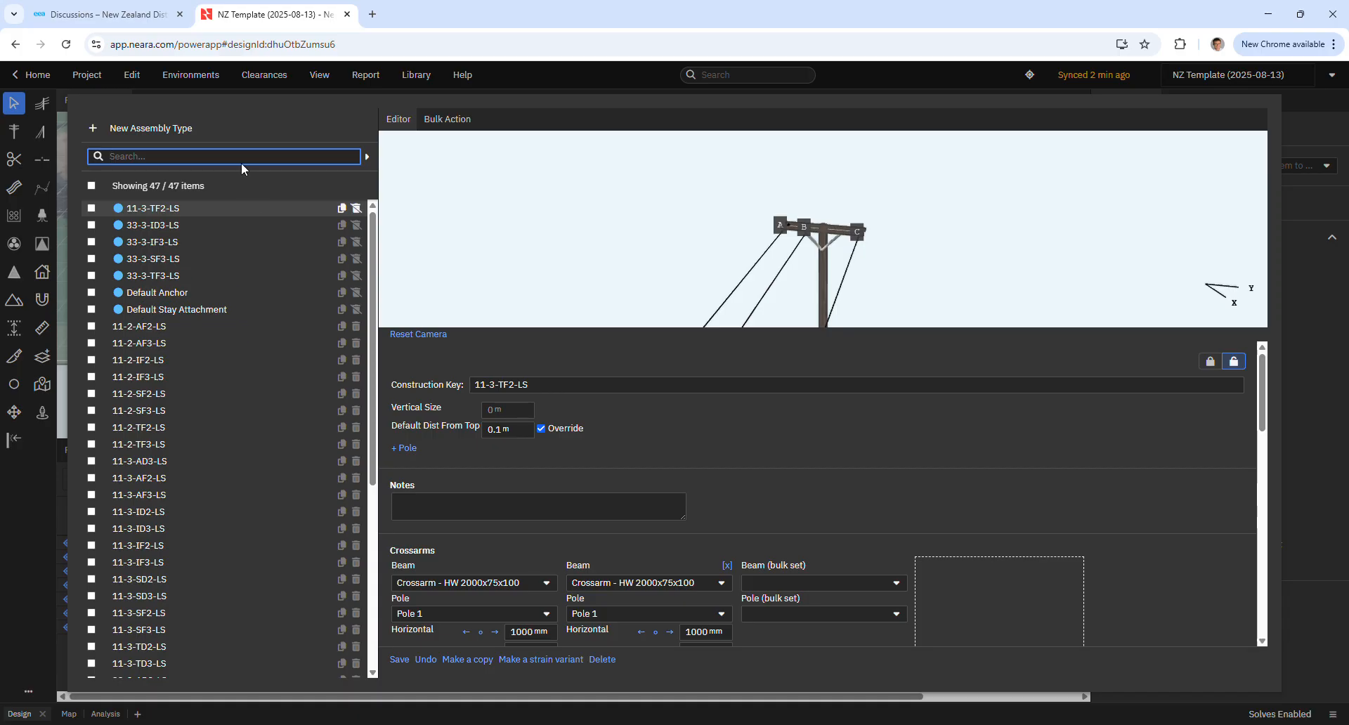
click(217, 80)
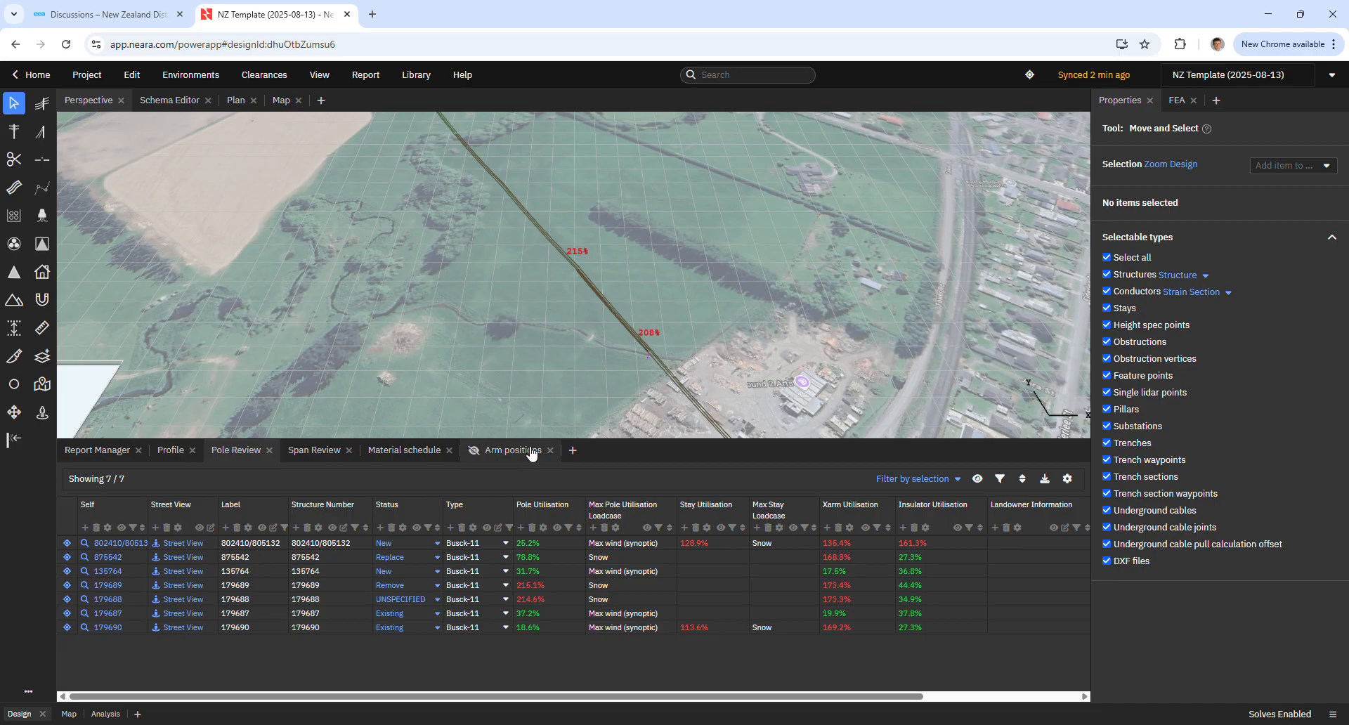
- Check which views, tools and reports can be added to the report pane, without adding any
click(577, 453)
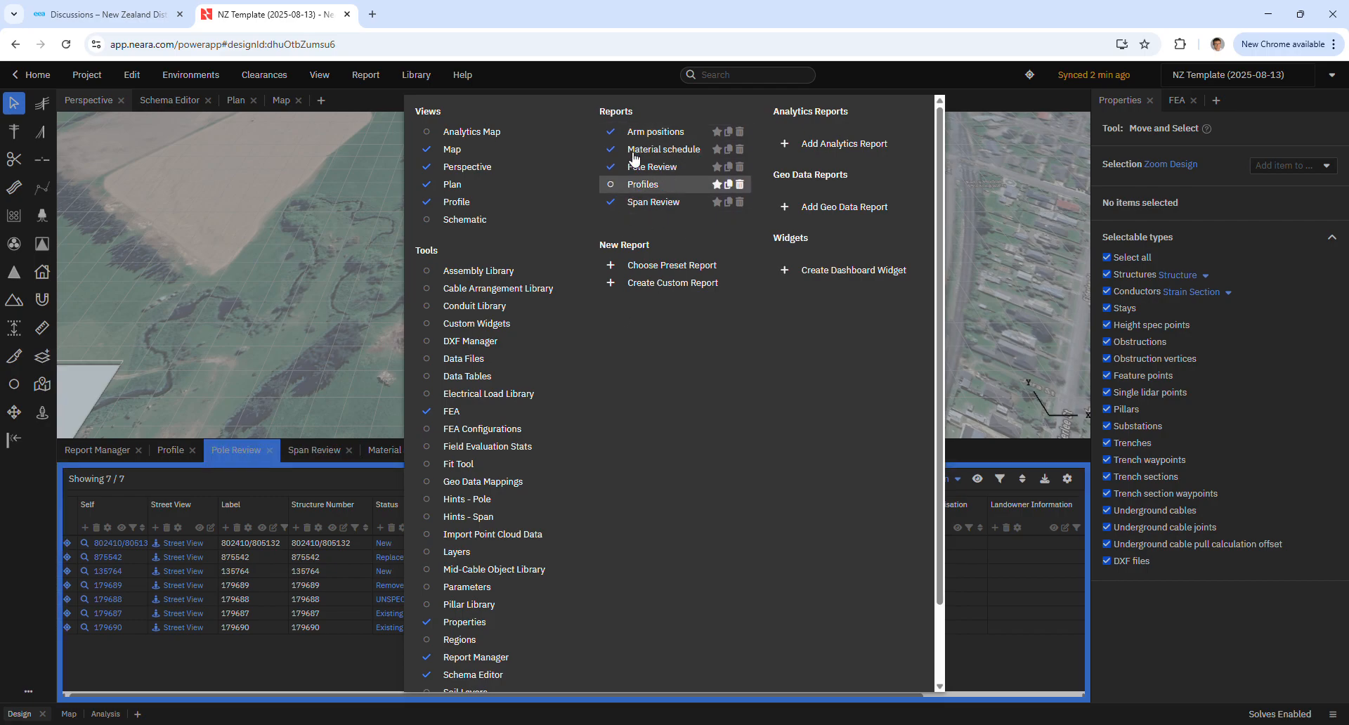
click(589, 76)
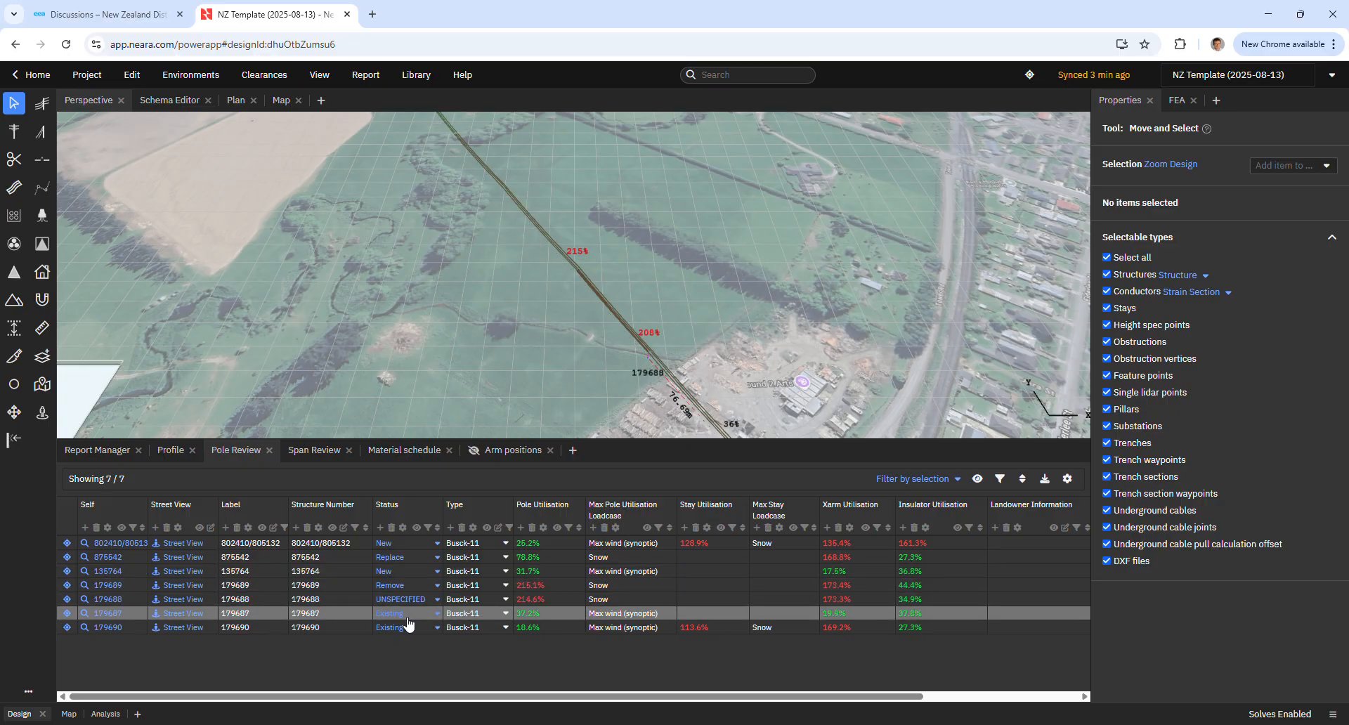
- Examine the status options for pole 179688 and the columns through Safety in Design Notes in the Pole Review report
click(441, 601)
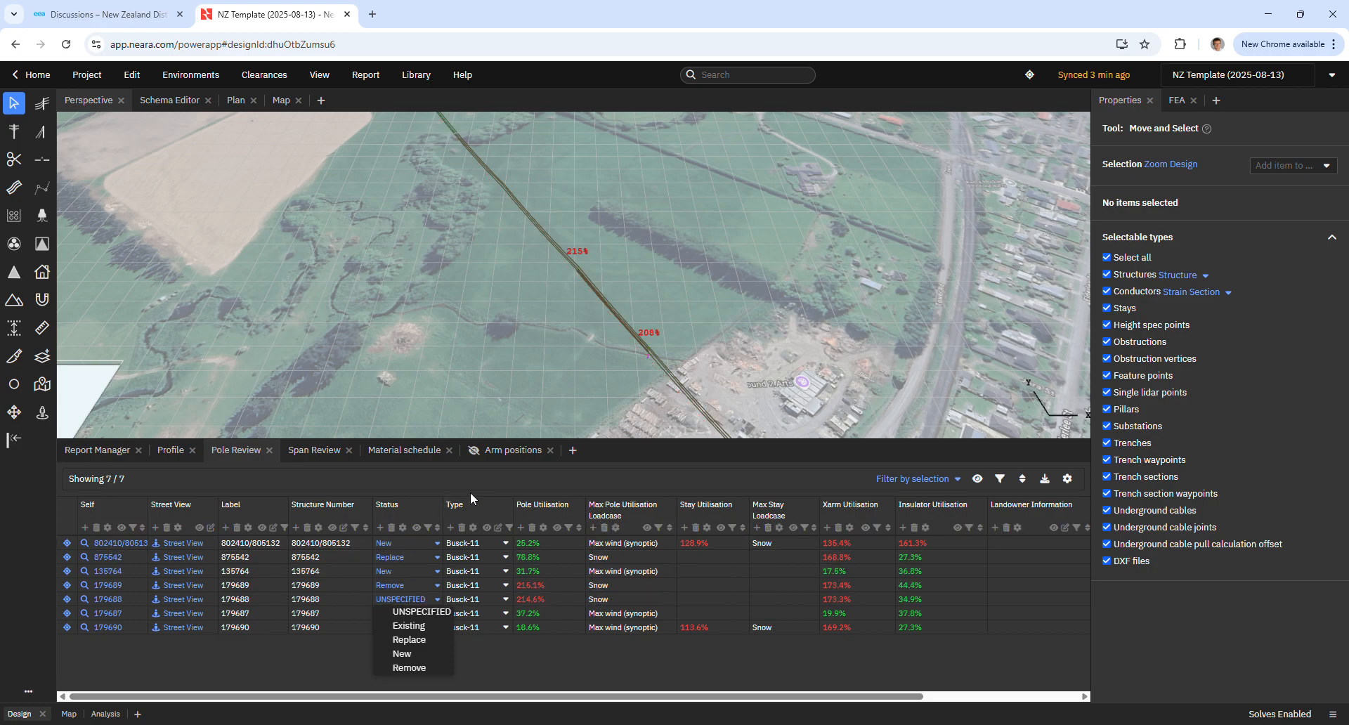
click(511, 651)
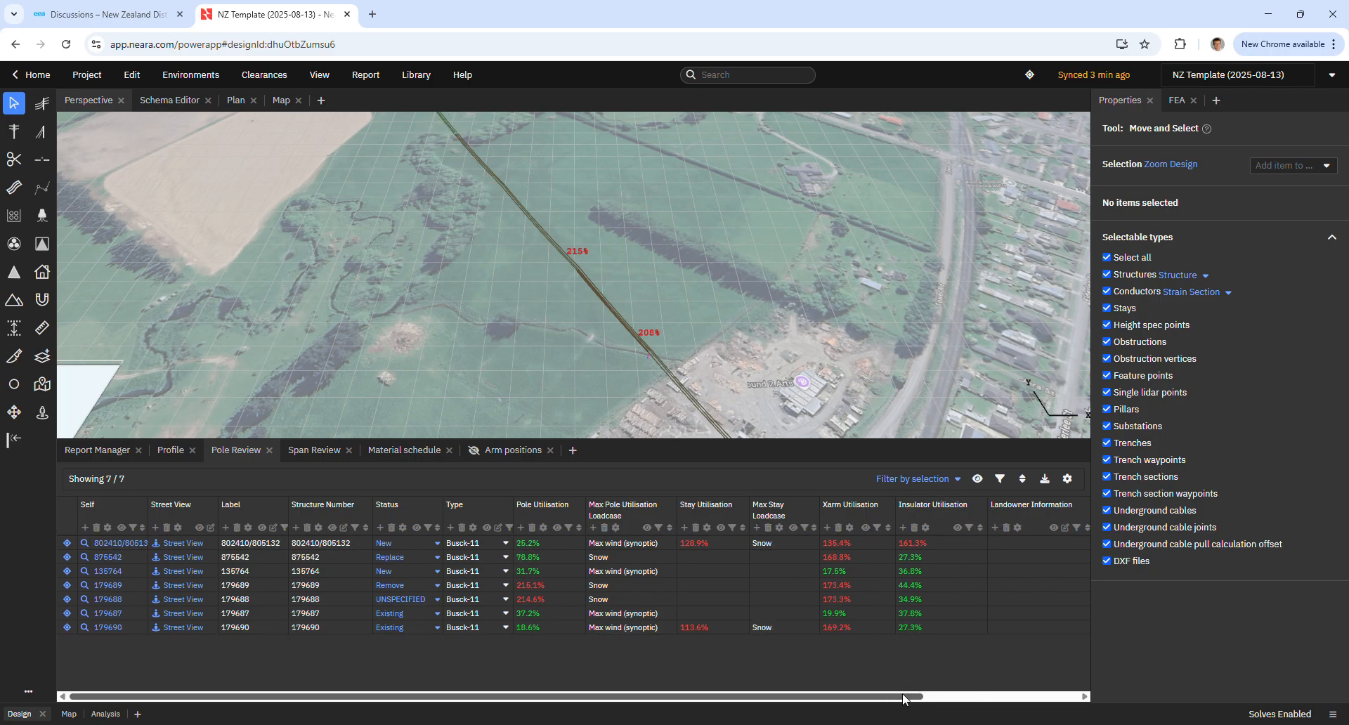
drag(910, 696, 1065, 684)
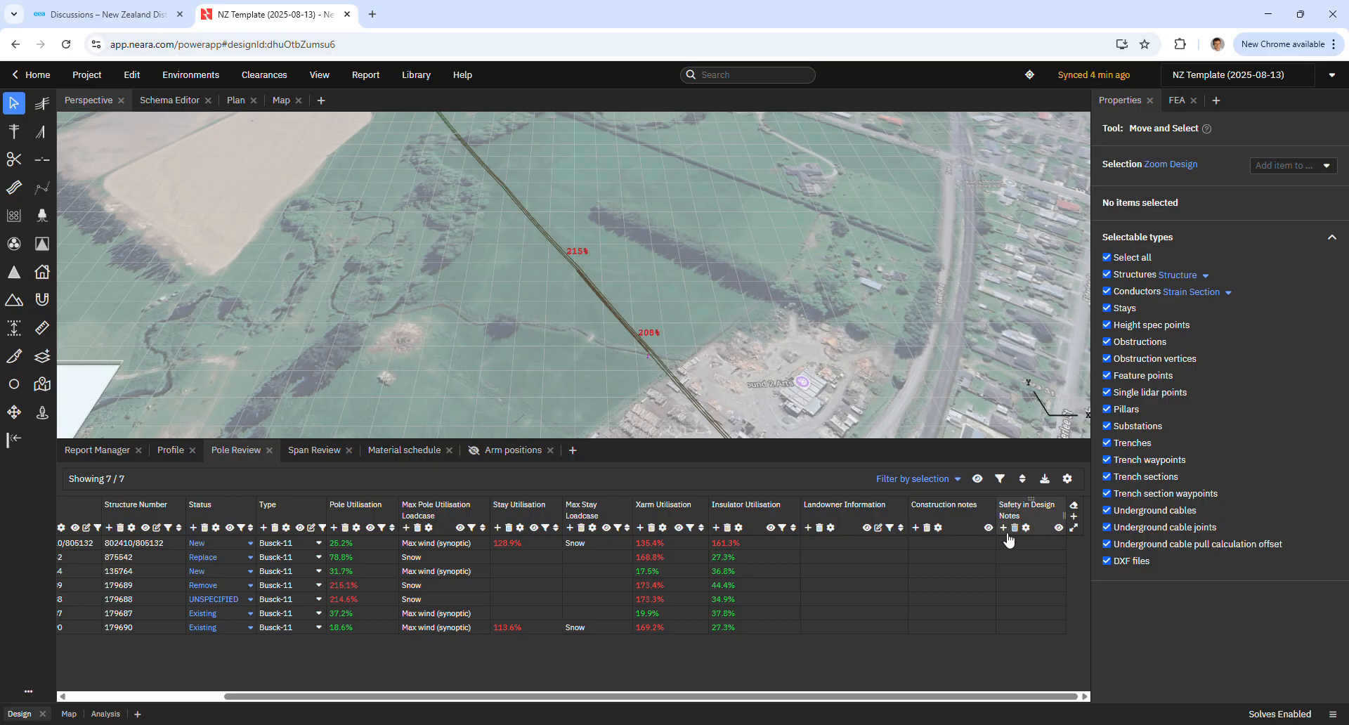
- Set the status of pole 179688 to New in the Material schedule report
click(406, 453)
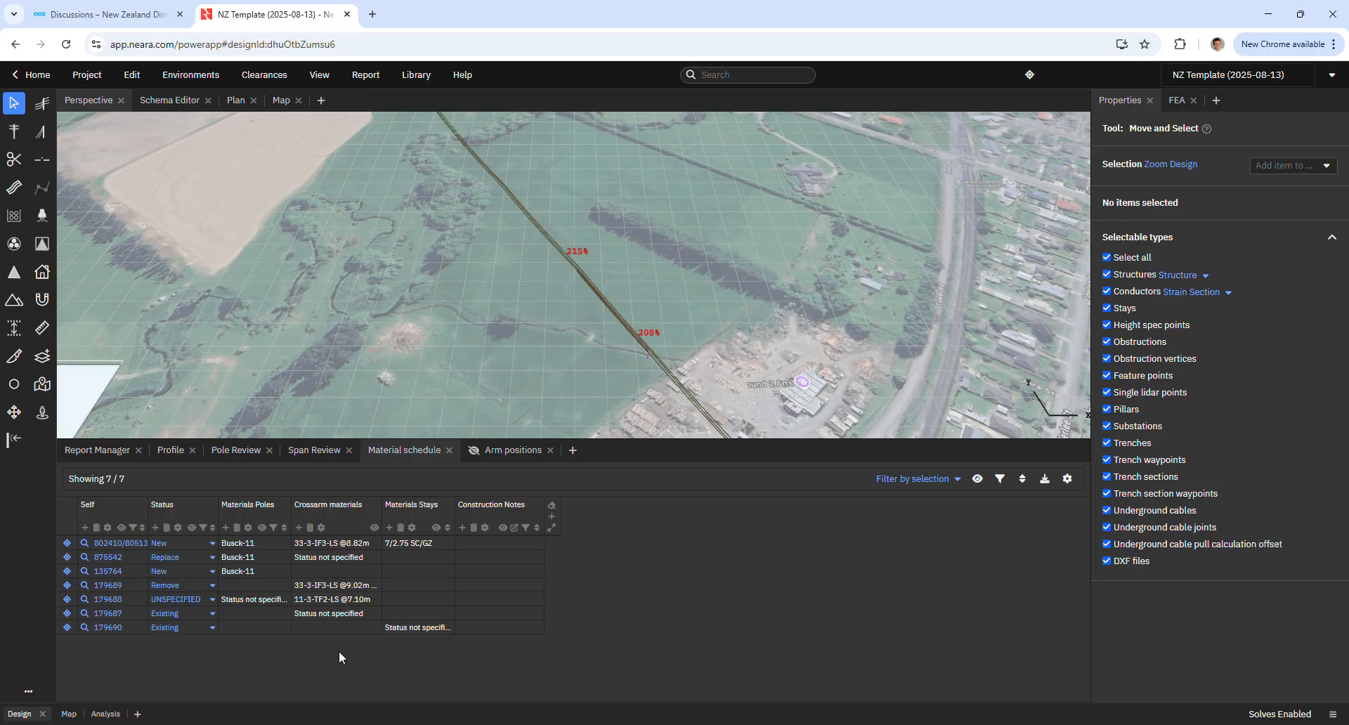
click(209, 600)
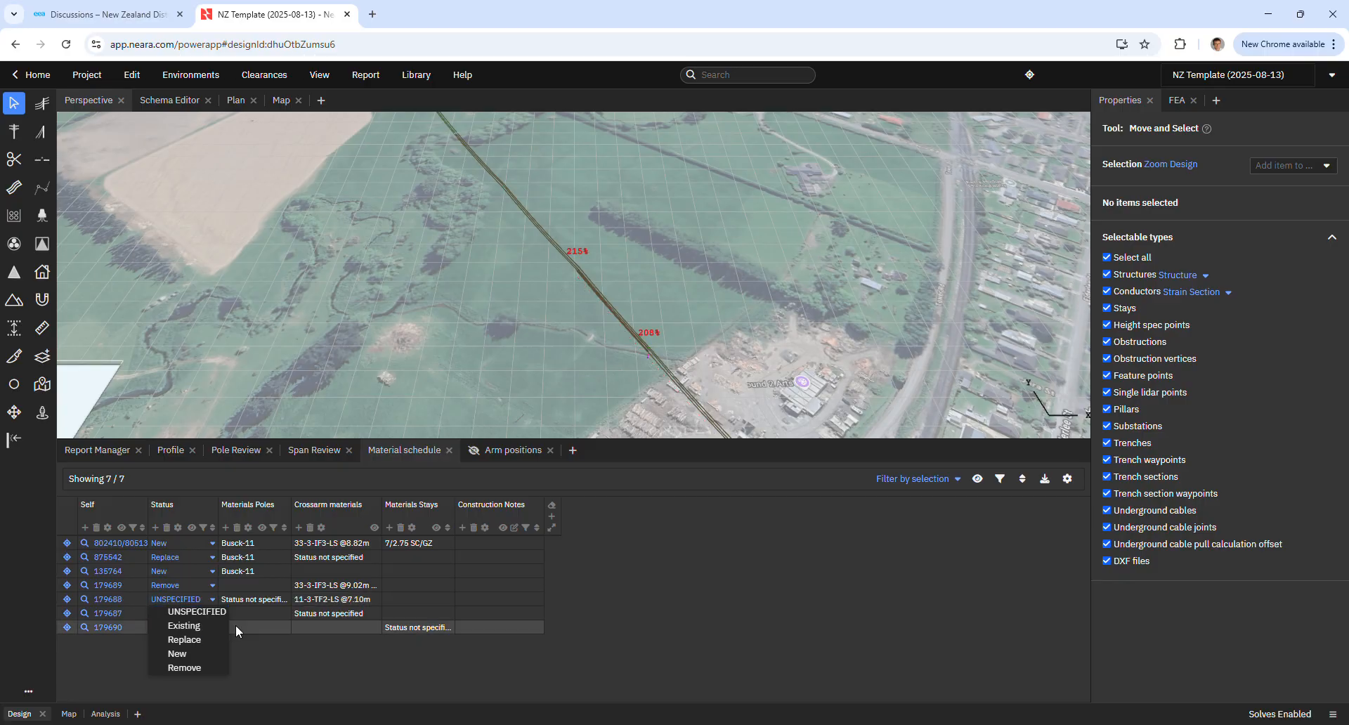
click(199, 652)
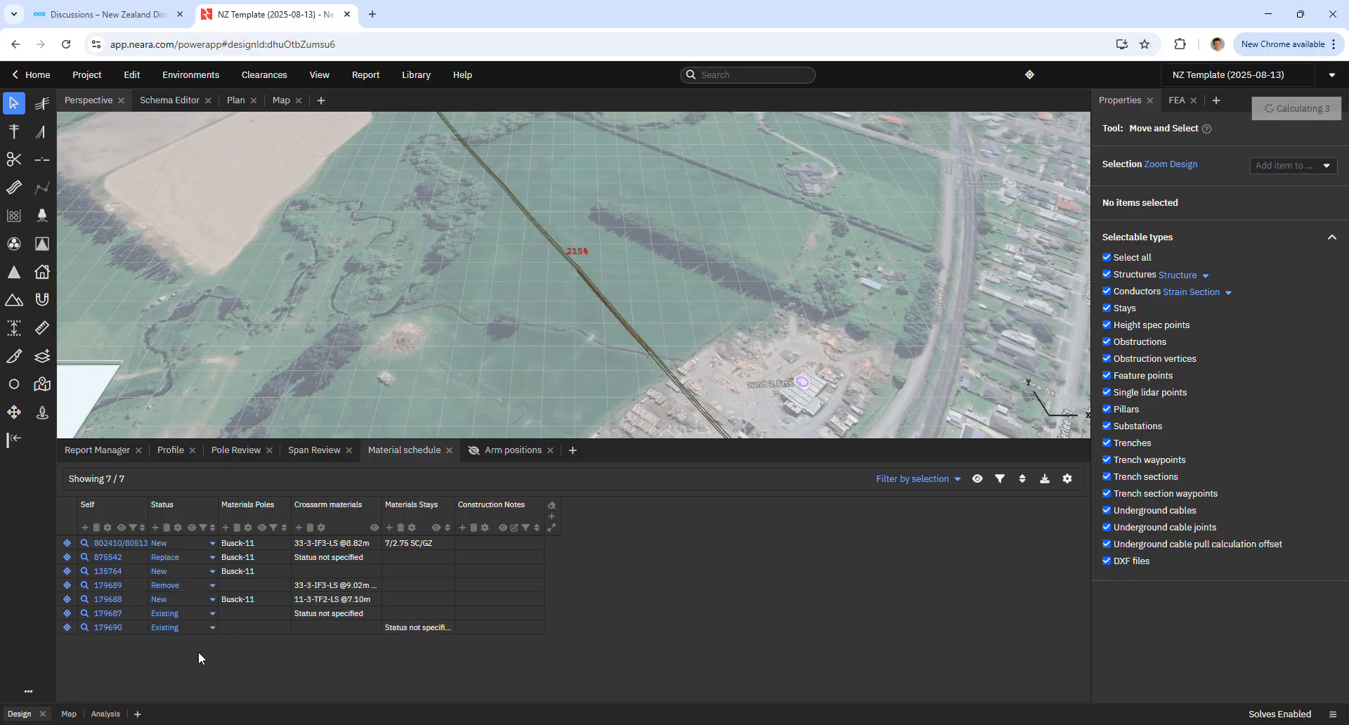
- Set the status of pole 179688 to Existing in the Material schedule report
click(212, 600)
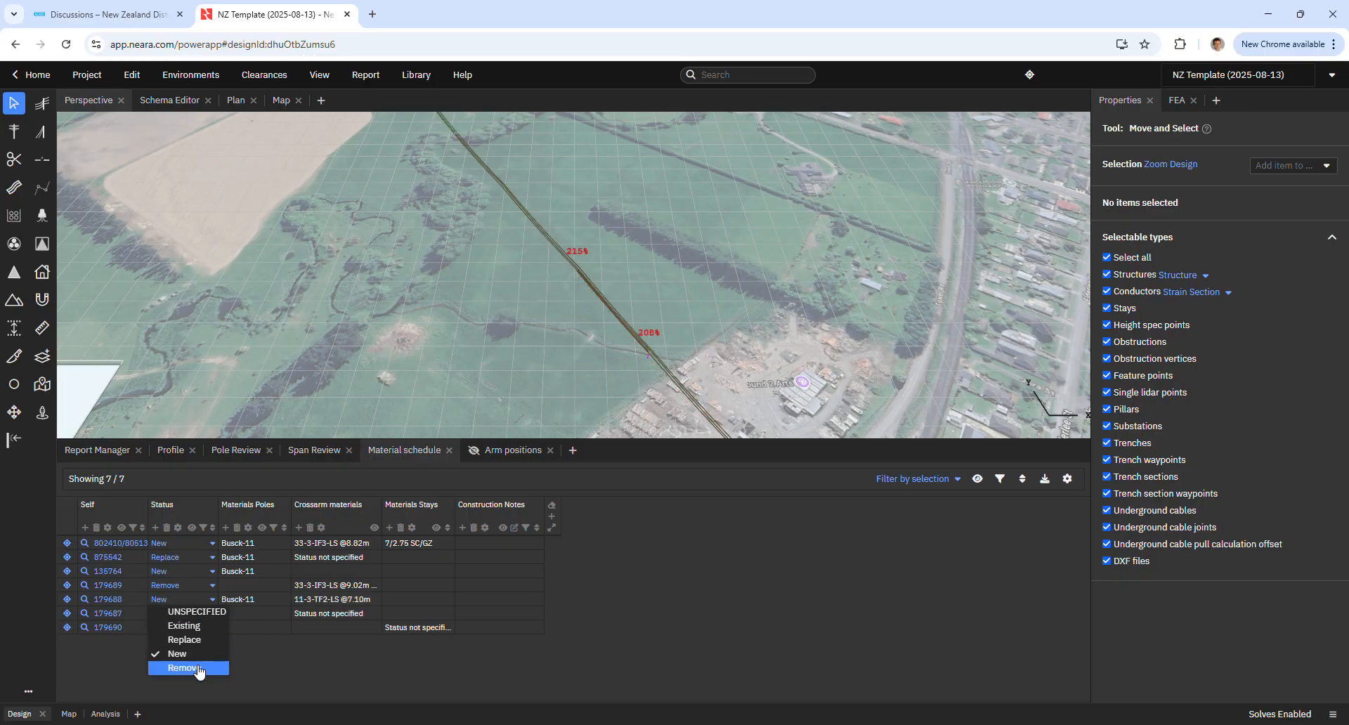
click(196, 626)
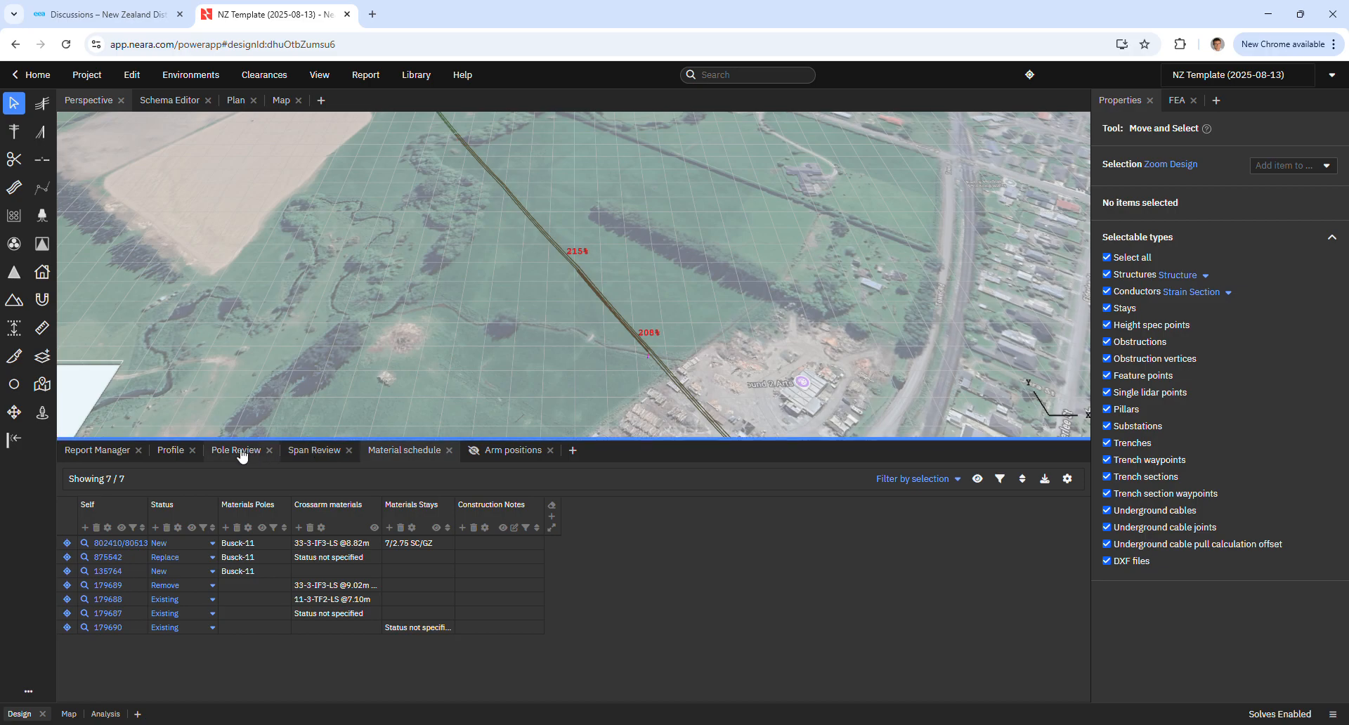
- In the Span Review report, widen the Ecp34 Table4 column and set the span from 875542 to 135764 to Not Traversable
click(316, 456)
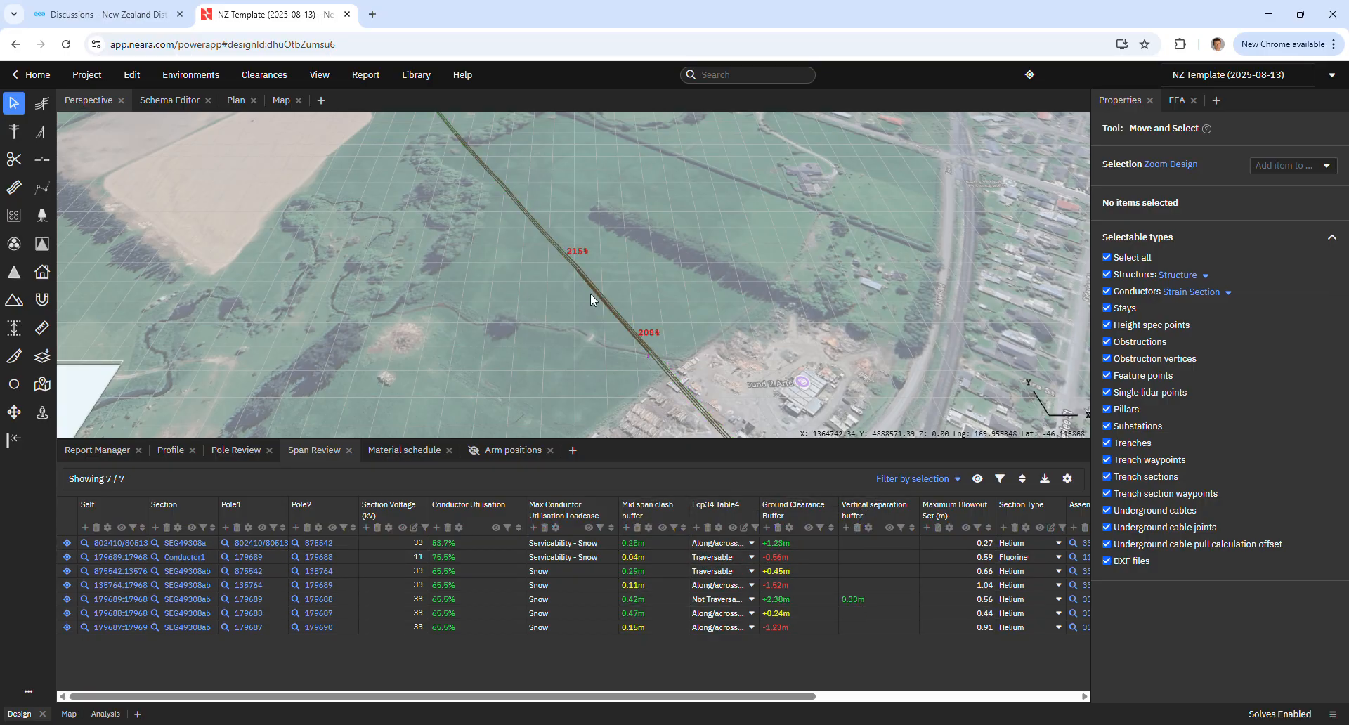
scroll(621, 302, up, 5)
middle_drag(616, 365, 629, 309)
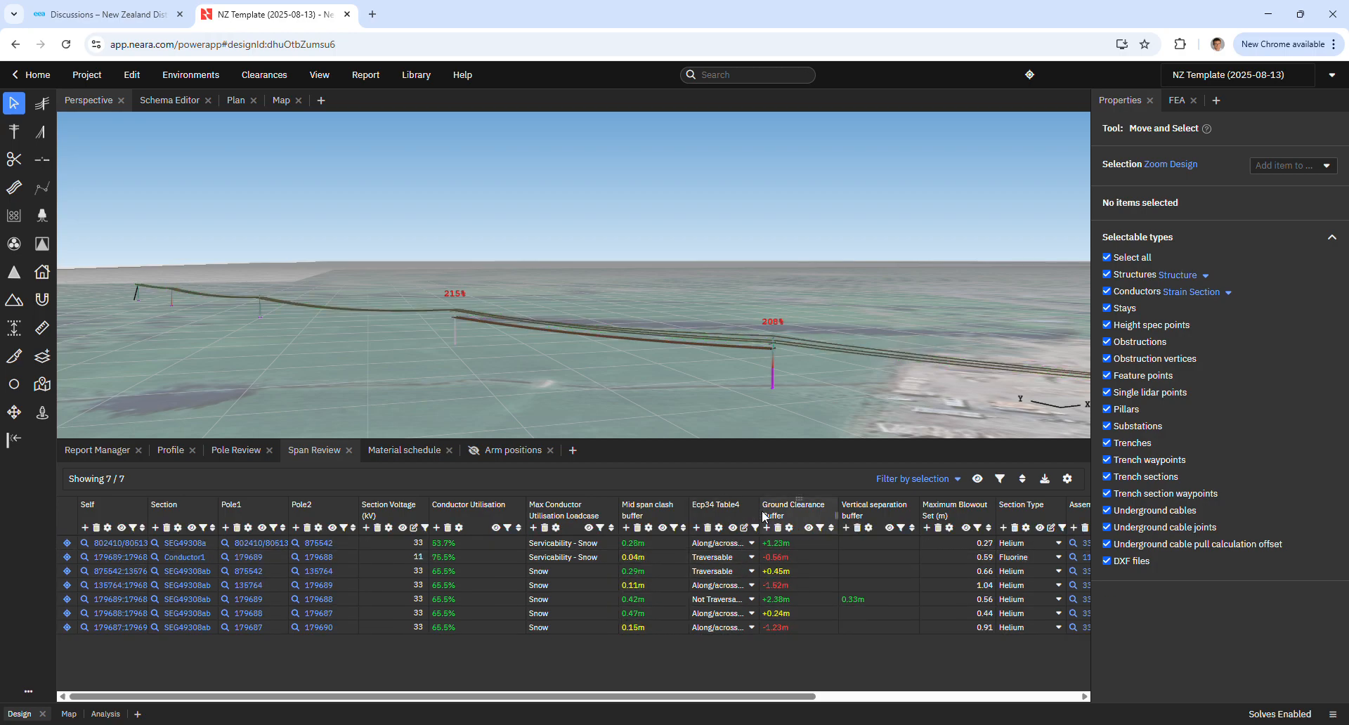
drag(763, 521, 817, 527)
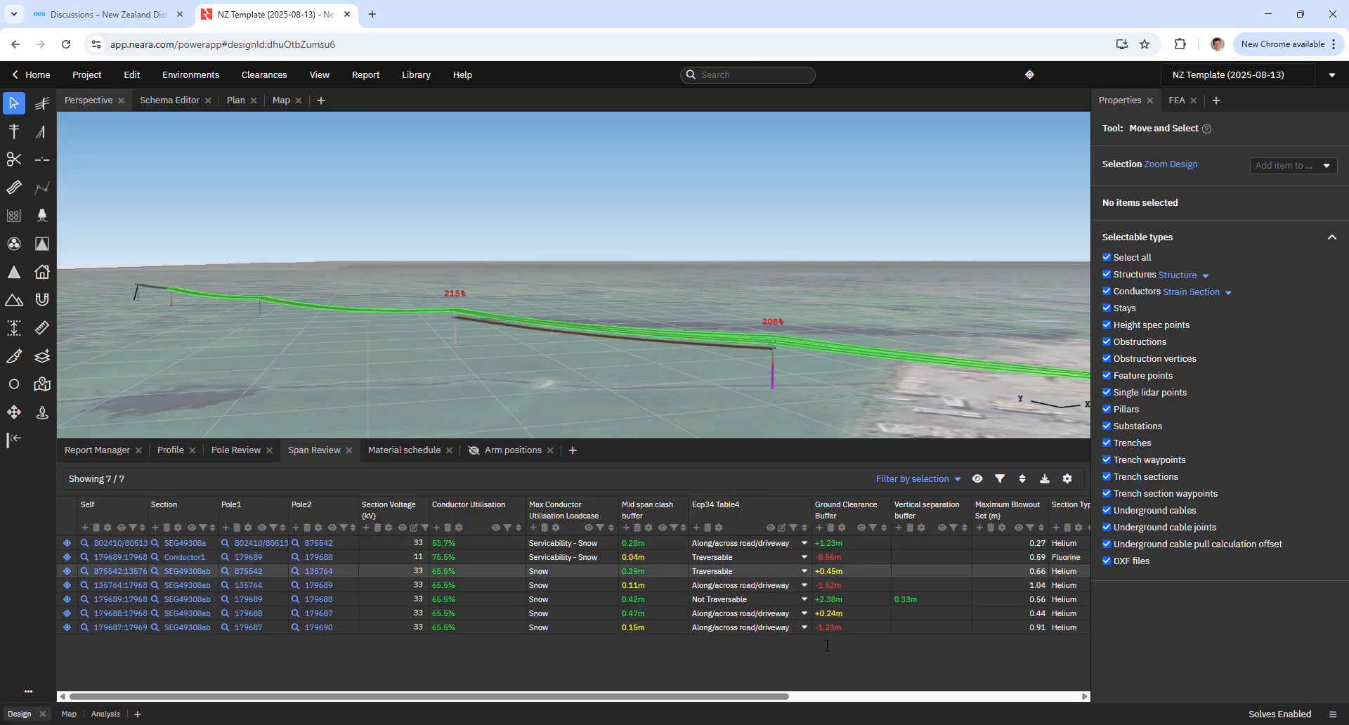
click(803, 571)
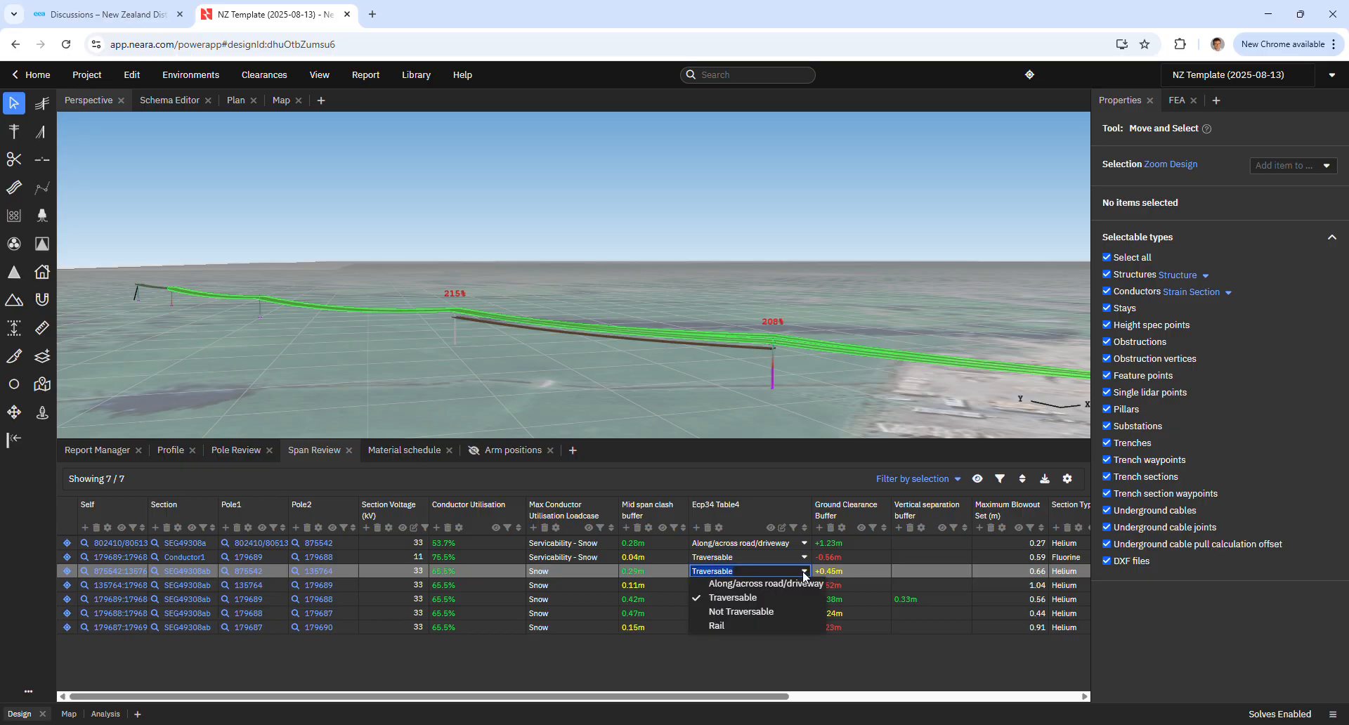
click(766, 612)
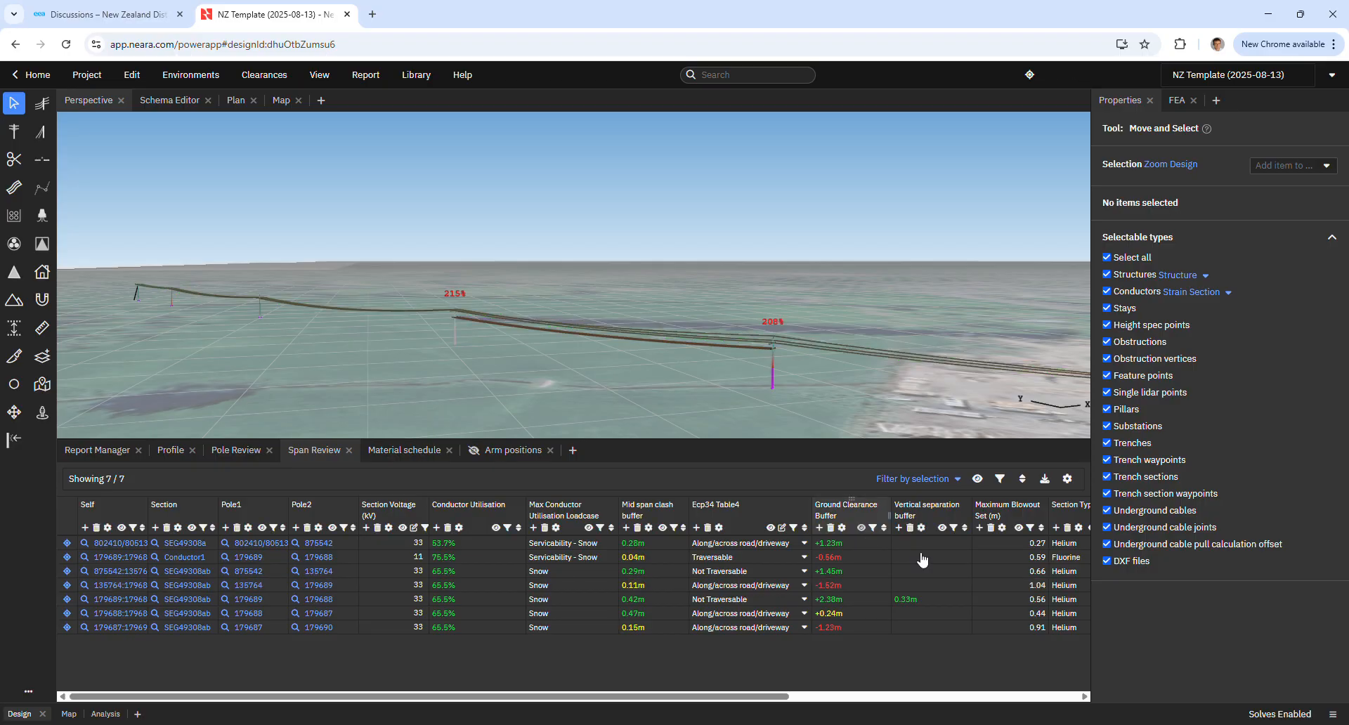
- Try mirroring the Assembly1 crossarm of the 33 kV span from 179689 to 179688 and restore its original orientation
drag(713, 703, 1015, 705)
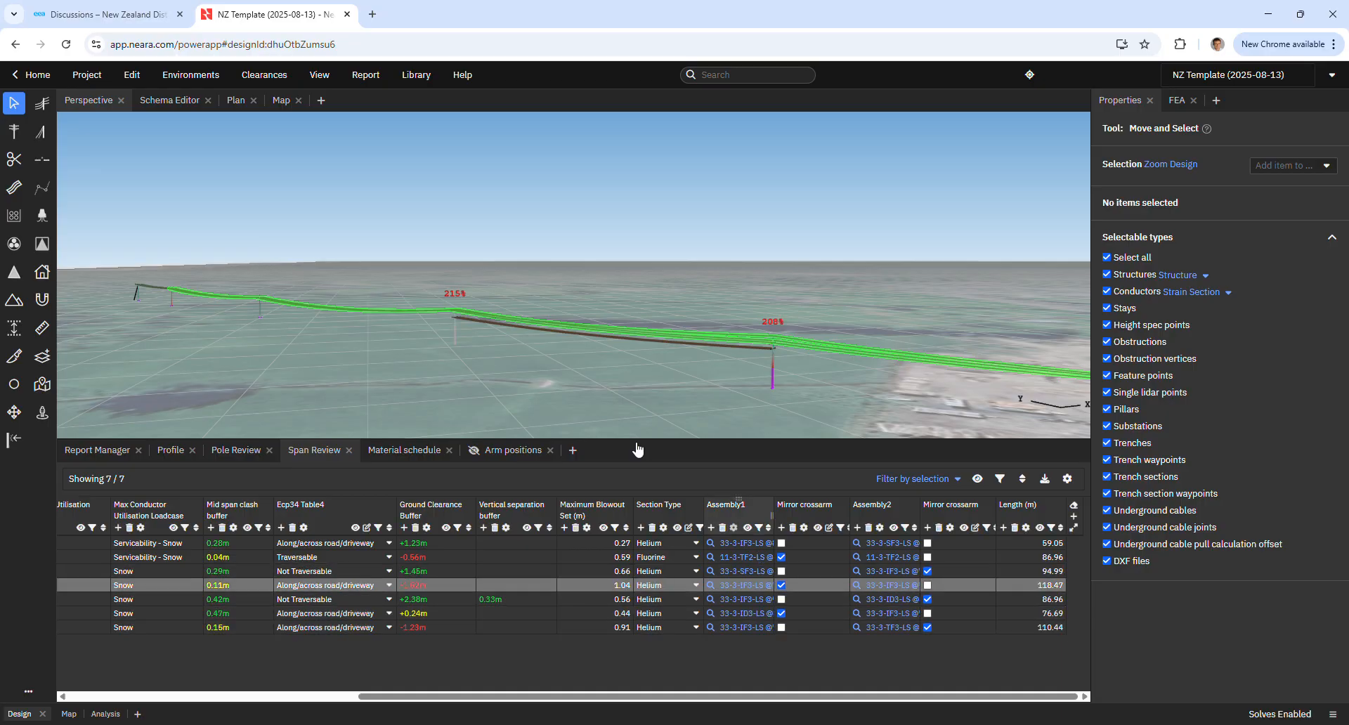
scroll(450, 322, up, 3)
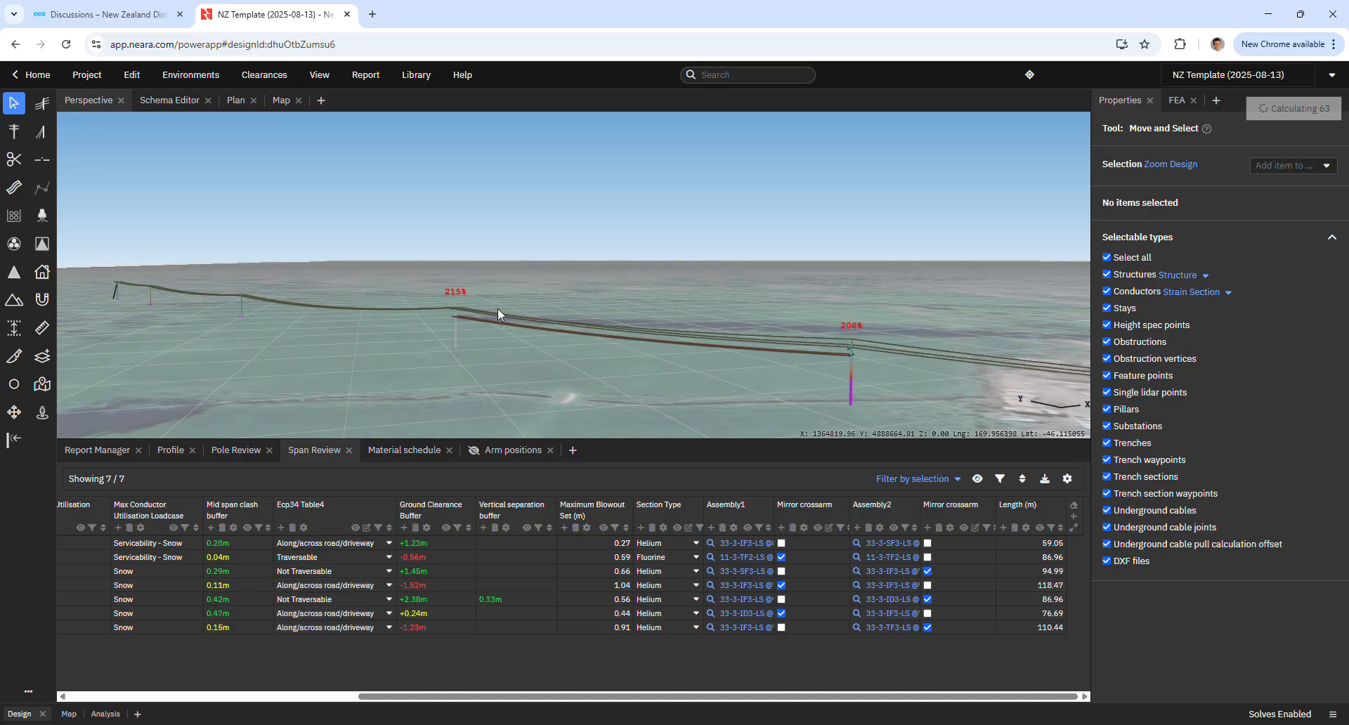
scroll(482, 304, up, 2)
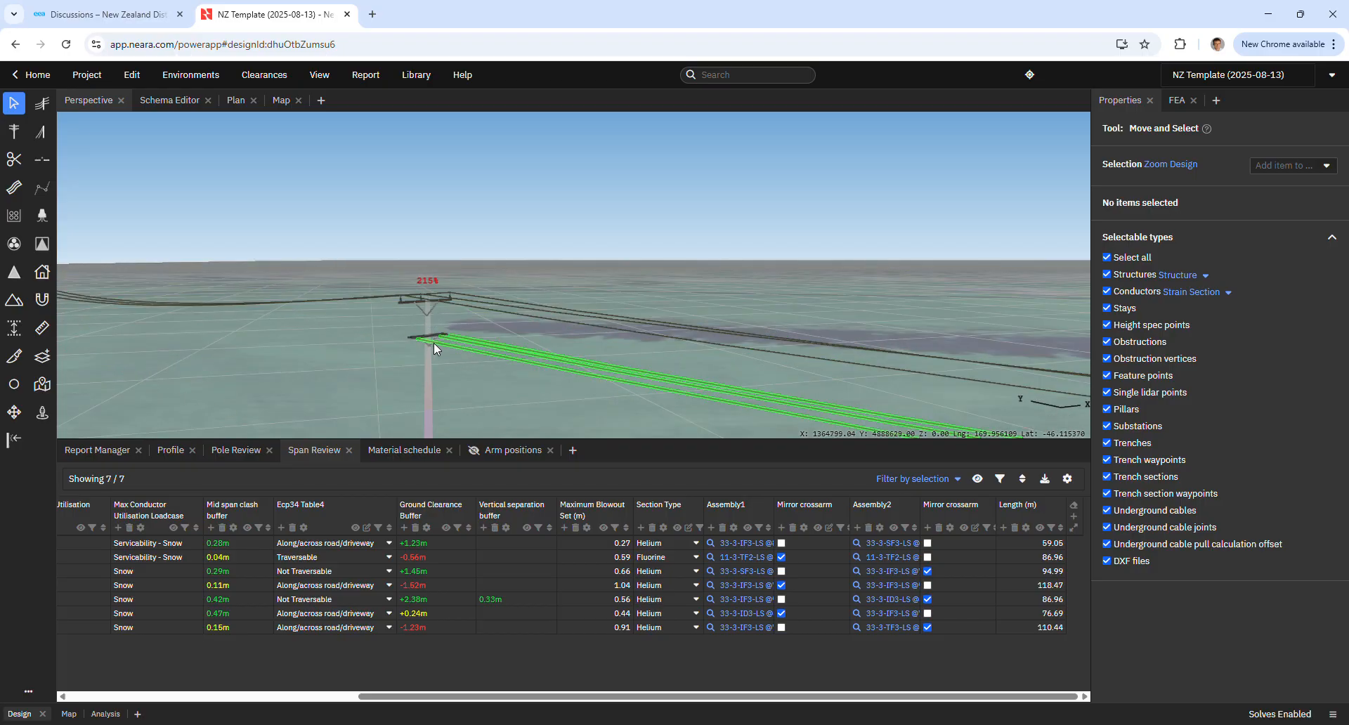
scroll(433, 348, up, 1)
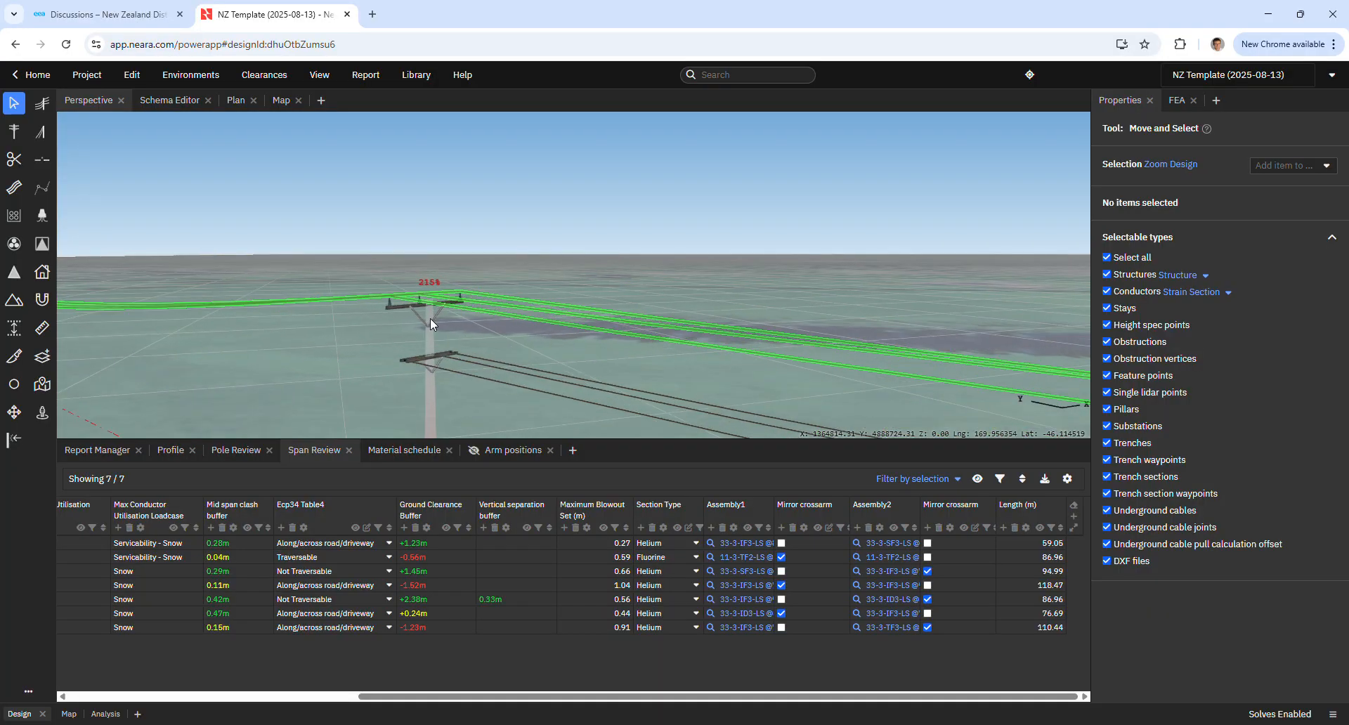
scroll(430, 318, up, 2)
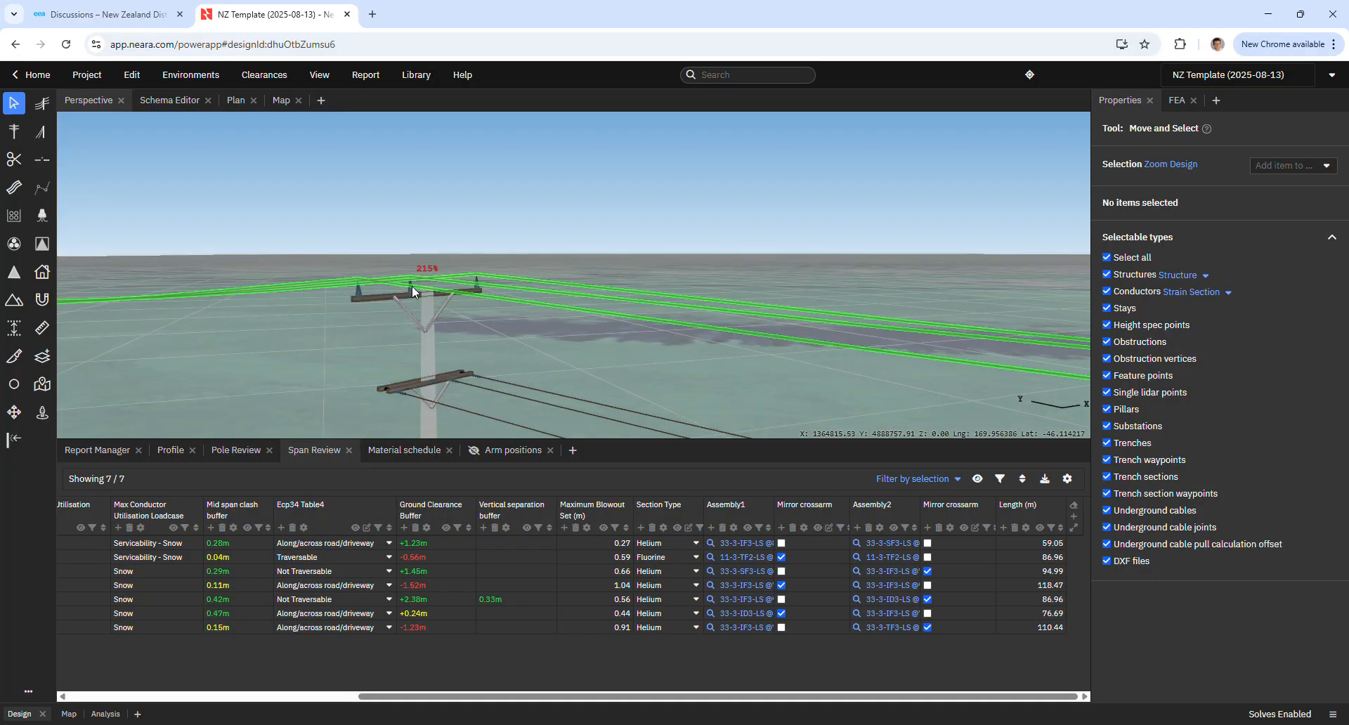
click(782, 599)
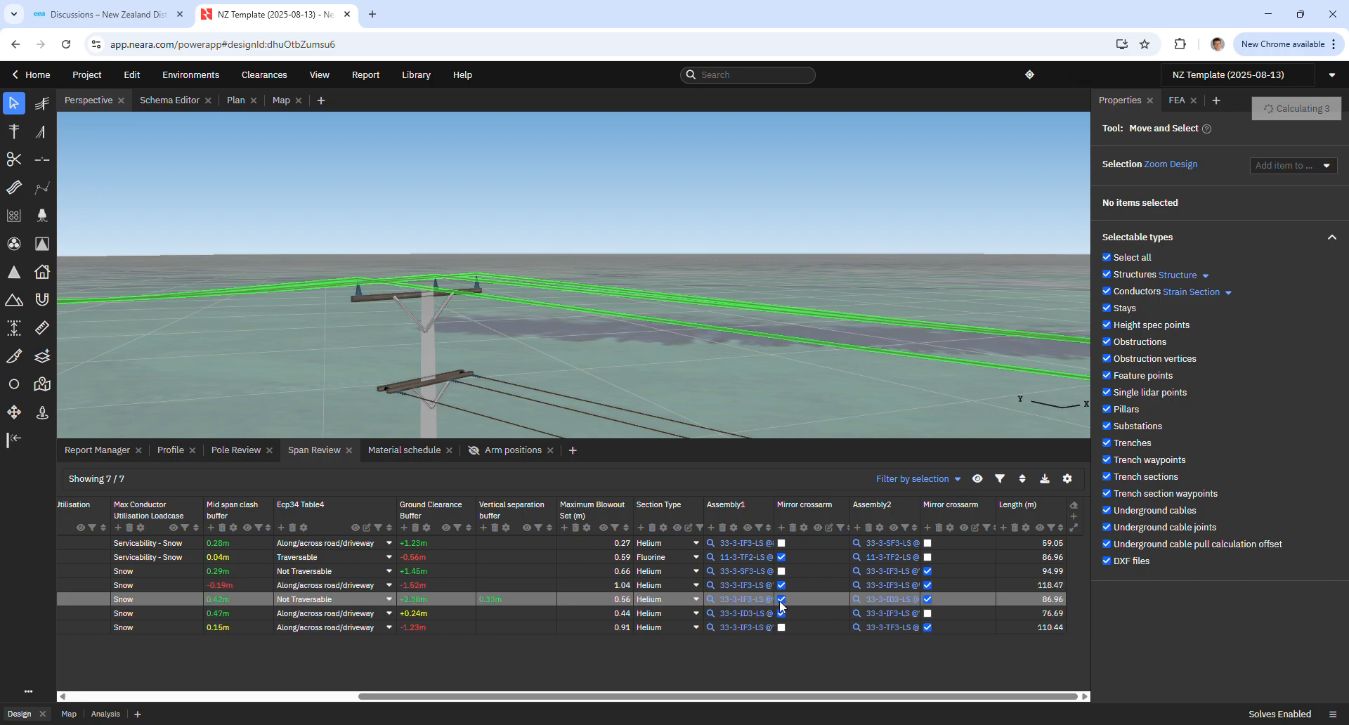
click(782, 599)
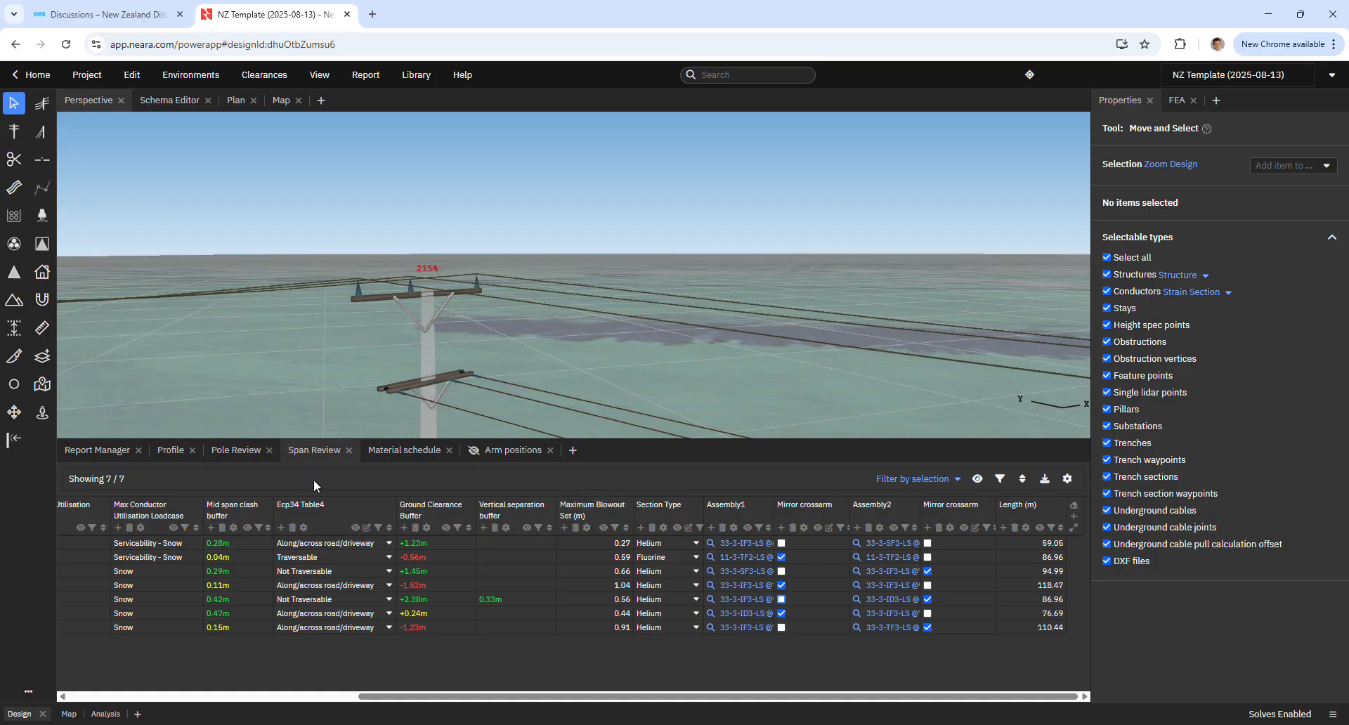
- In the Arm positions report, lower the 33-3-IF3-LS assembly on pole 179689 by one hole and move it to the top
click(518, 451)
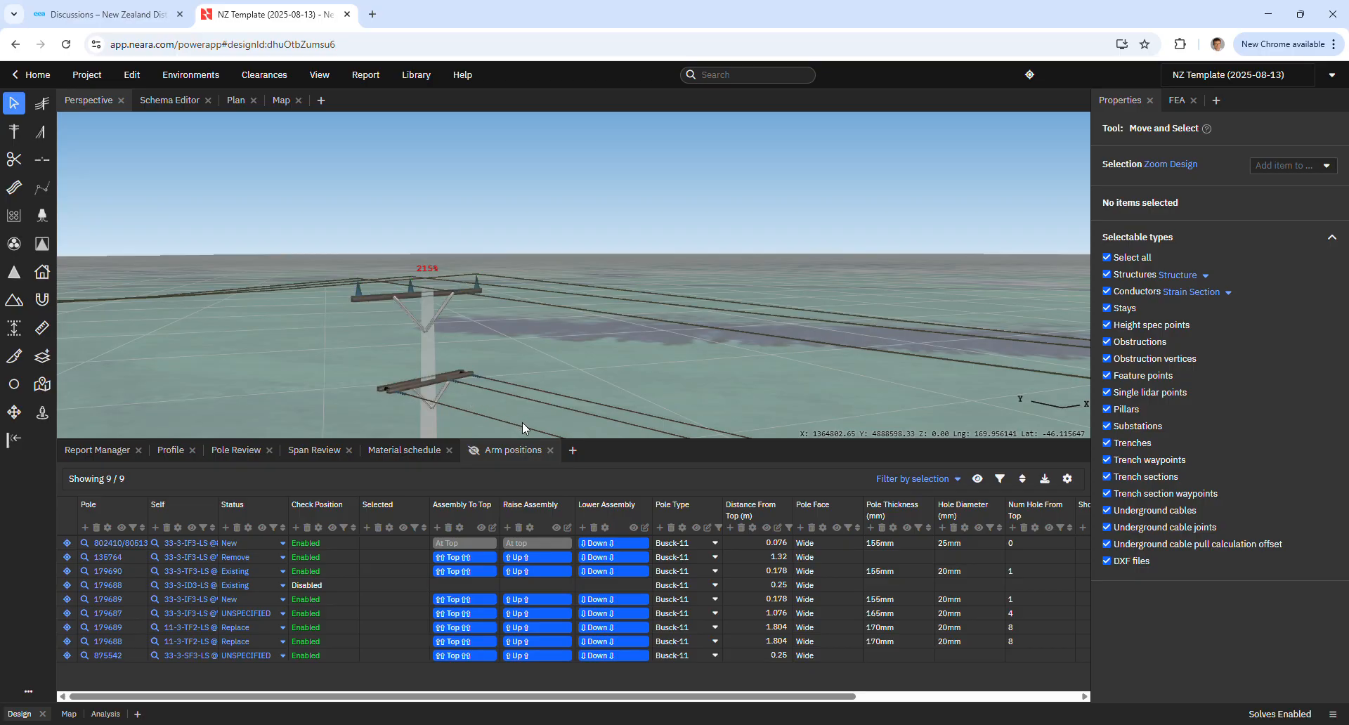
scroll(521, 423, down, 3)
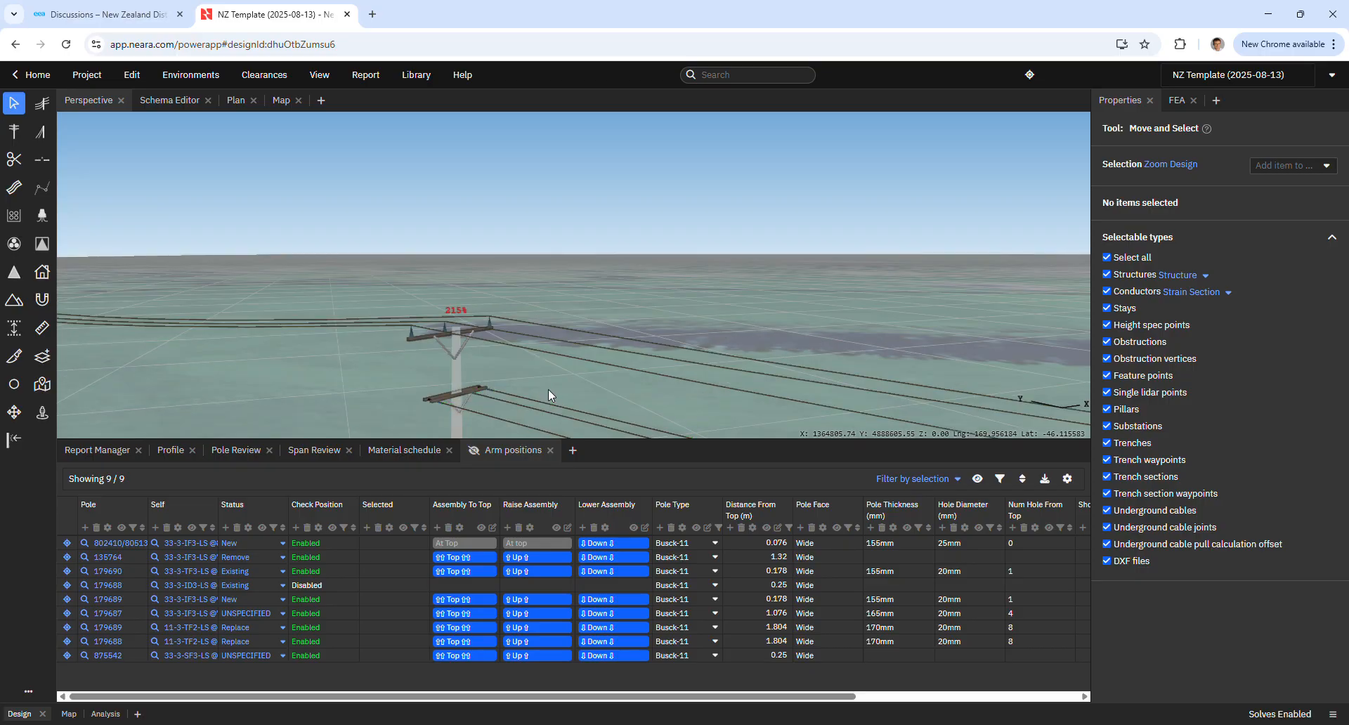
drag(550, 389, 593, 348)
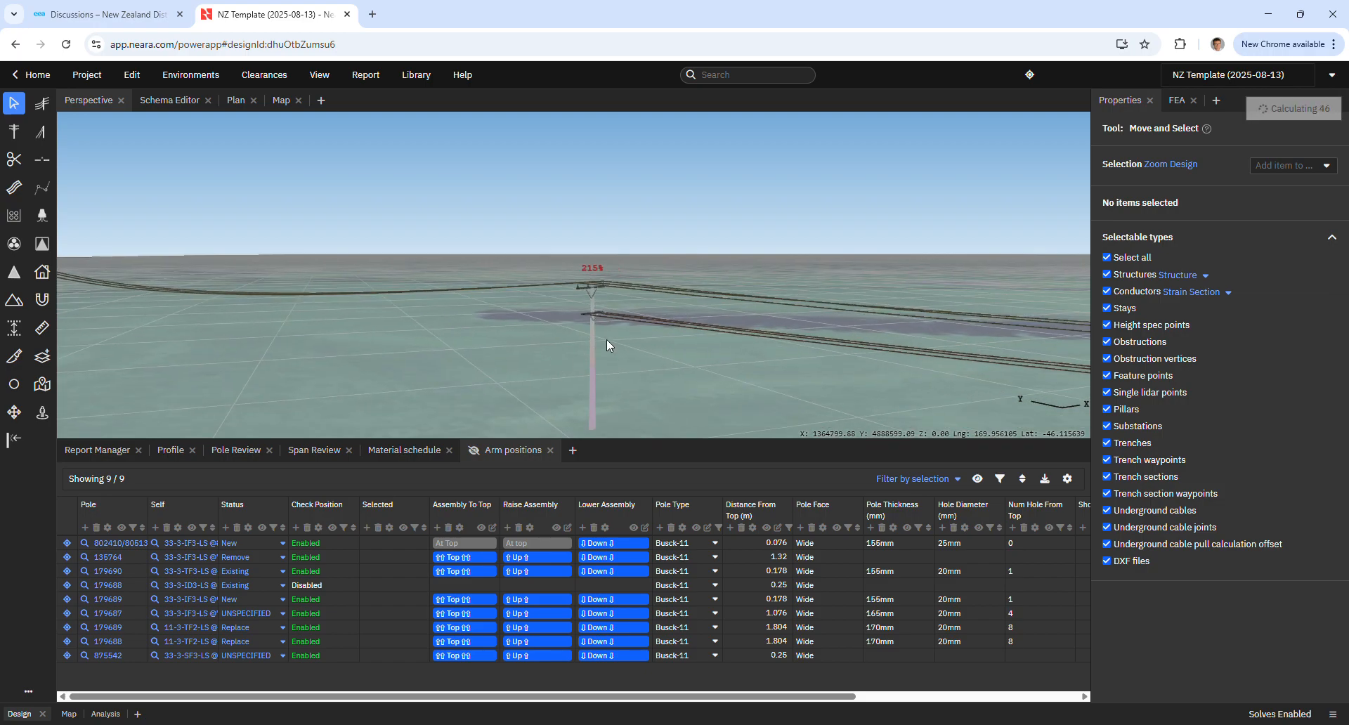
scroll(588, 385, up, 5)
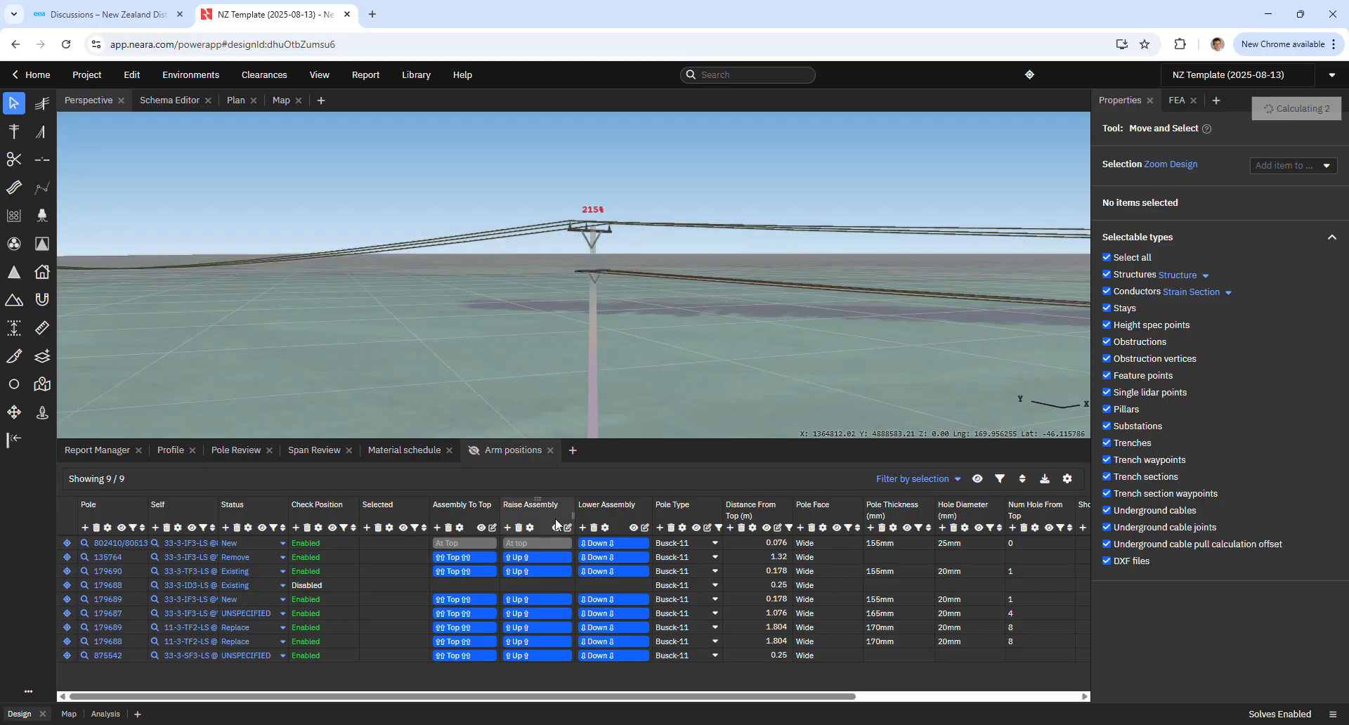
click(594, 378)
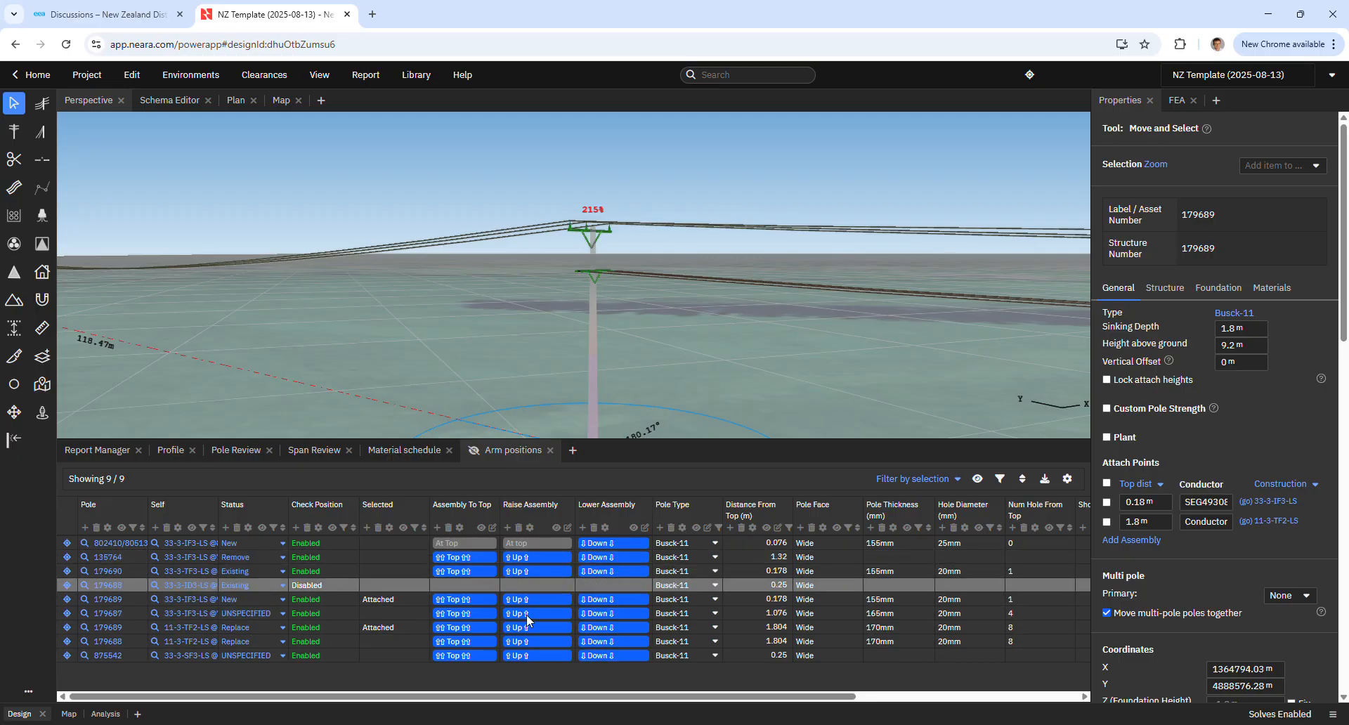
click(613, 599)
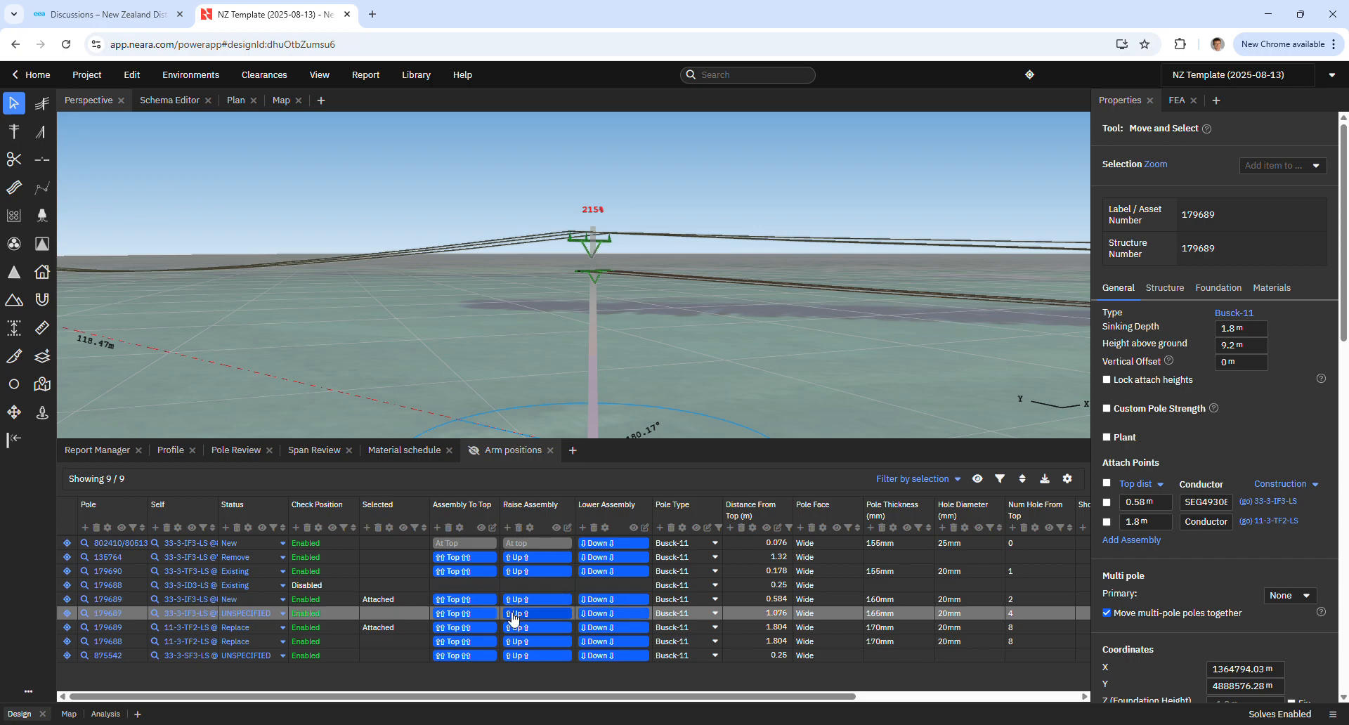
click(448, 599)
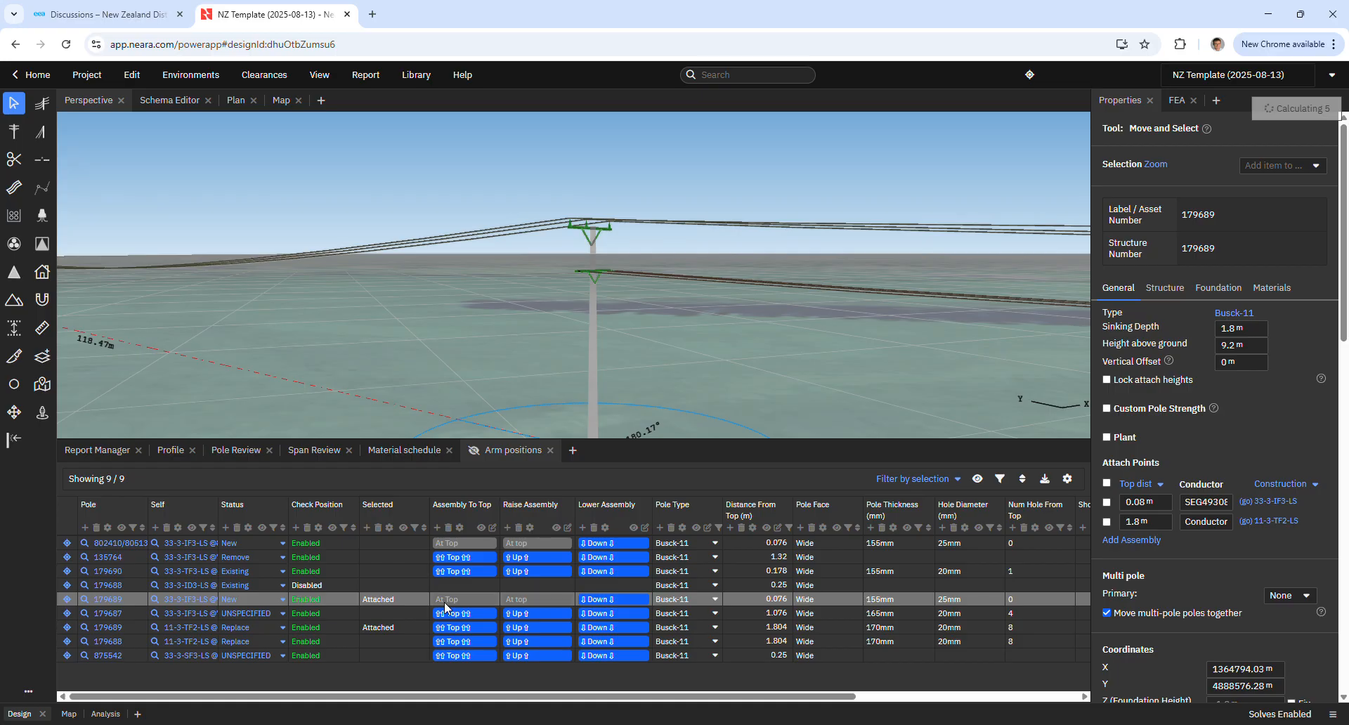
- Lower the 11-3-TF2-LS assembly on pole 179689 by two holes to 2.24 m from the top
click(815, 612)
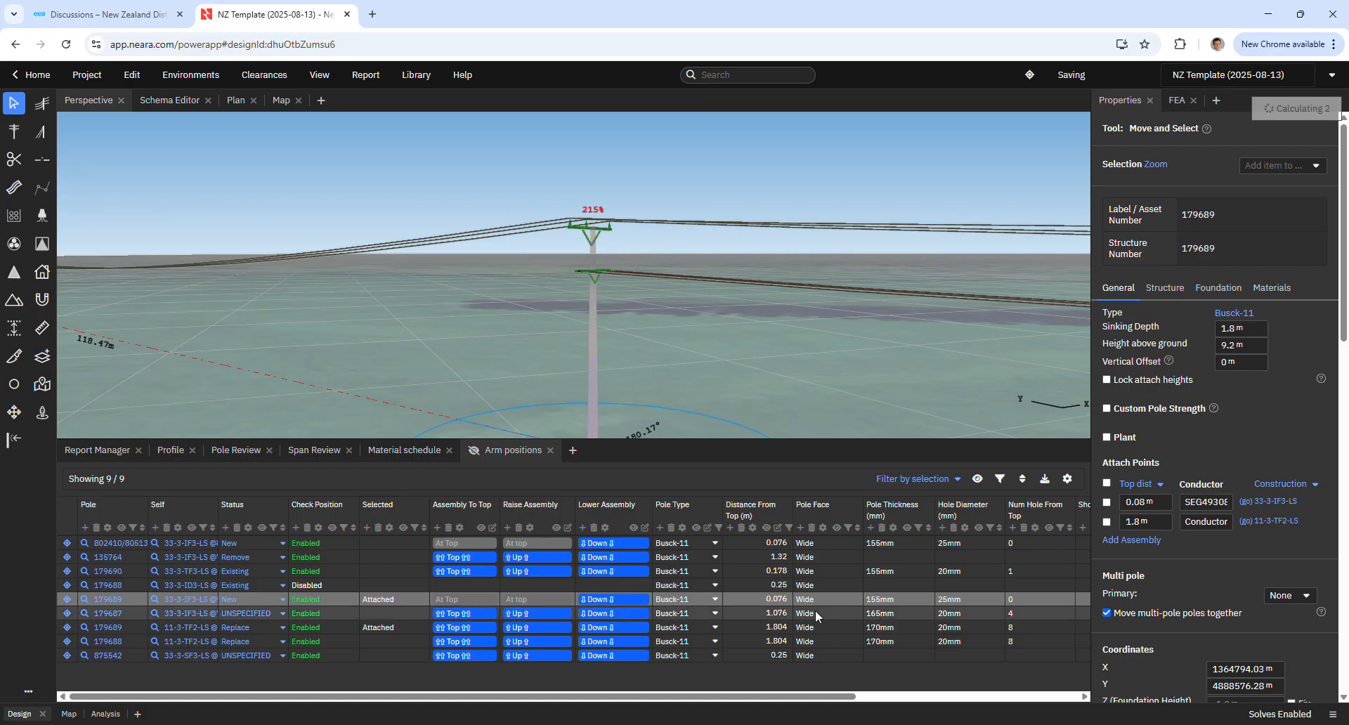
click(706, 599)
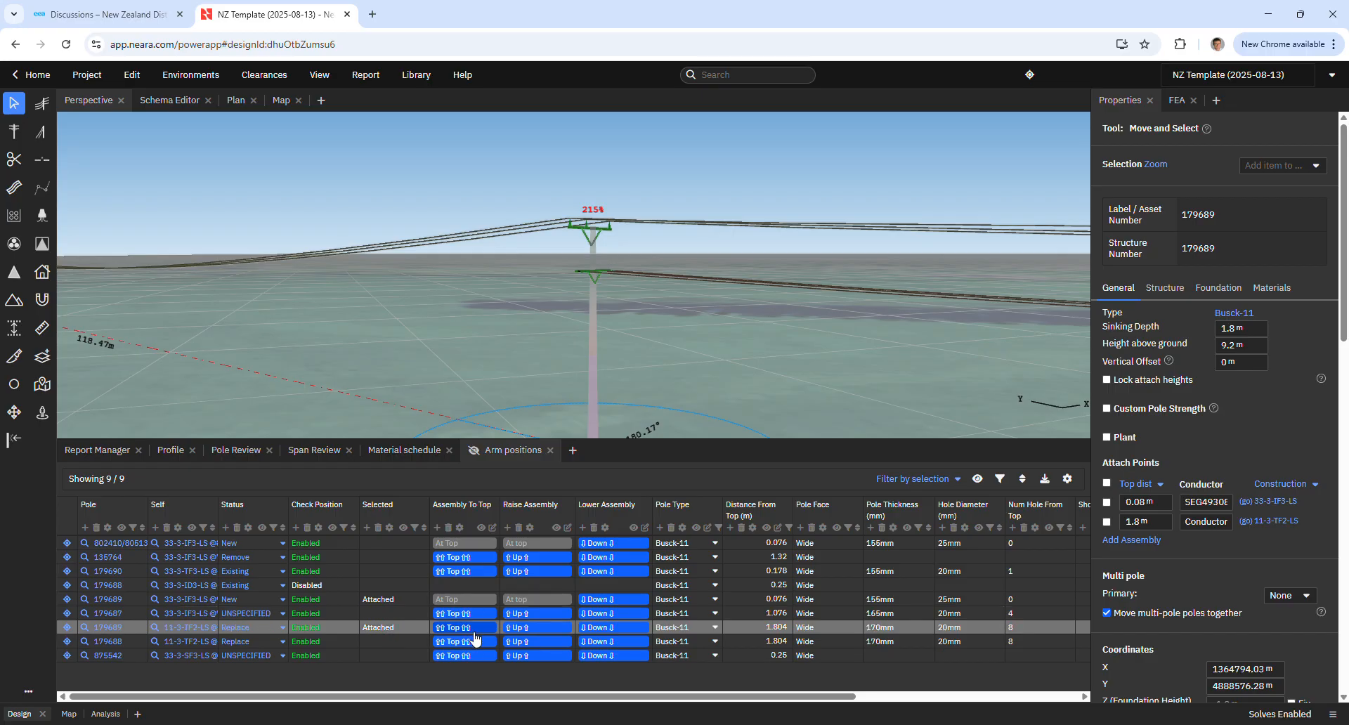
click(613, 630)
click(612, 630)
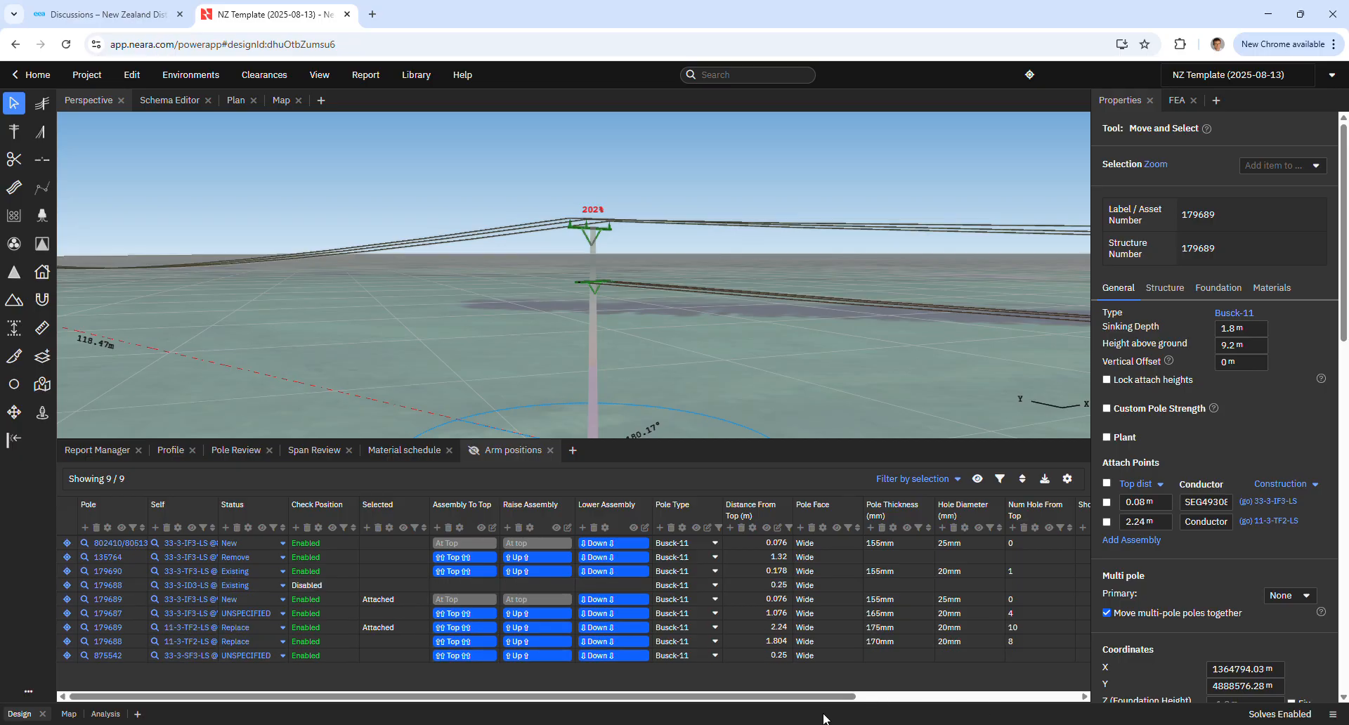
- Switch the Show close holes display in the Arm positions report off and back on while viewing pole 179689
drag(835, 698, 947, 697)
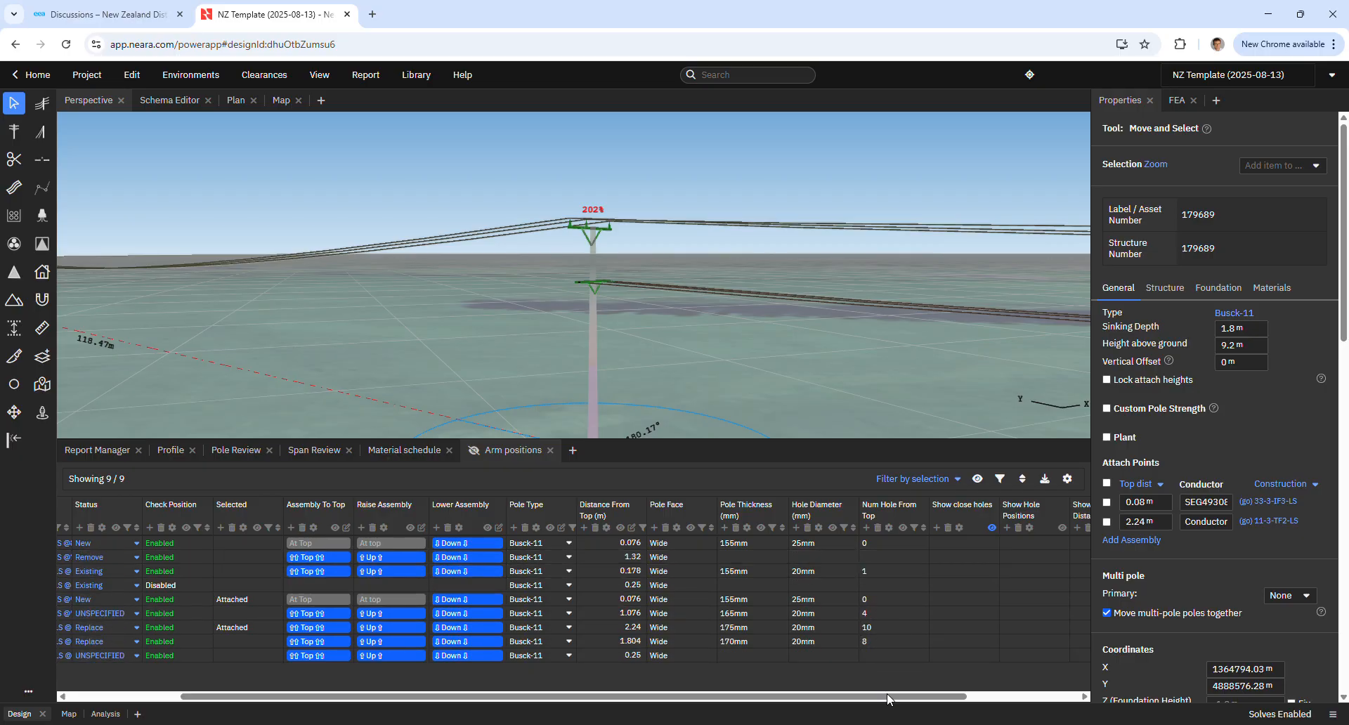
drag(901, 698, 1070, 673)
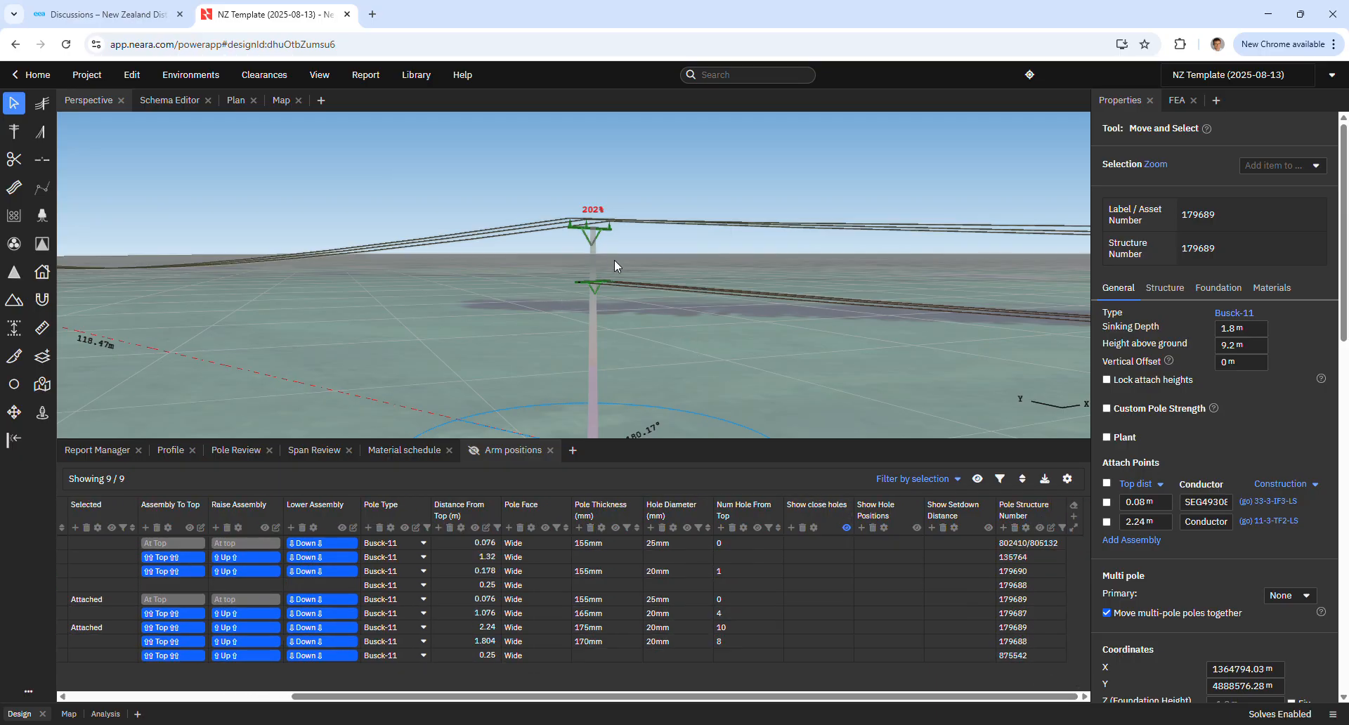
scroll(614, 260, up, 3)
scroll(614, 263, down, 4)
scroll(616, 269, up, 2)
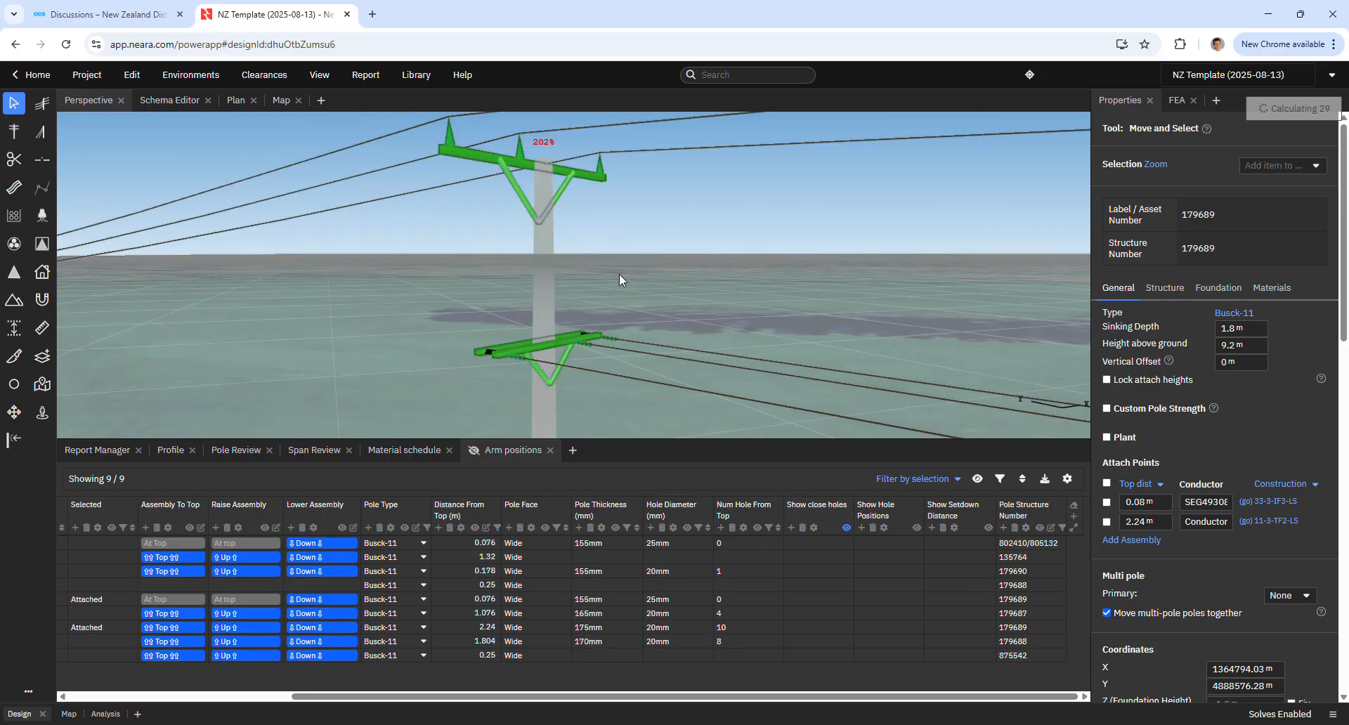
click(846, 528)
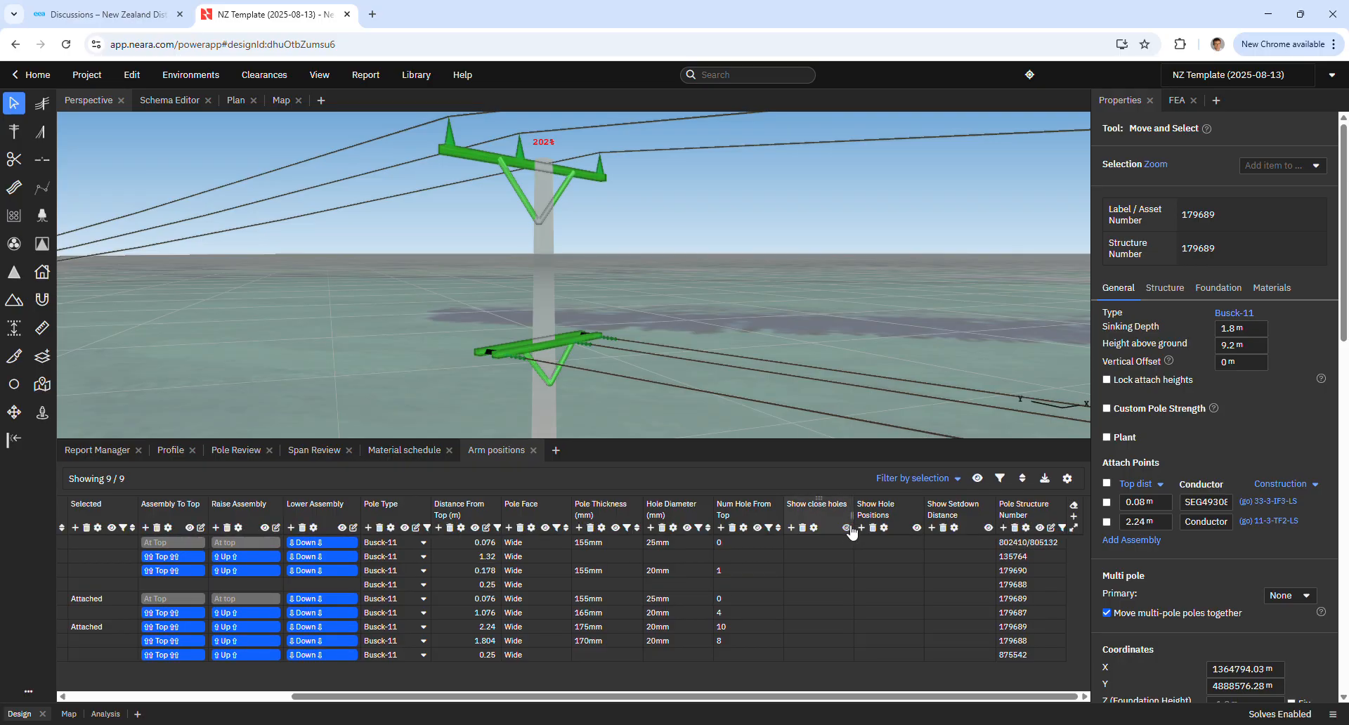
click(848, 529)
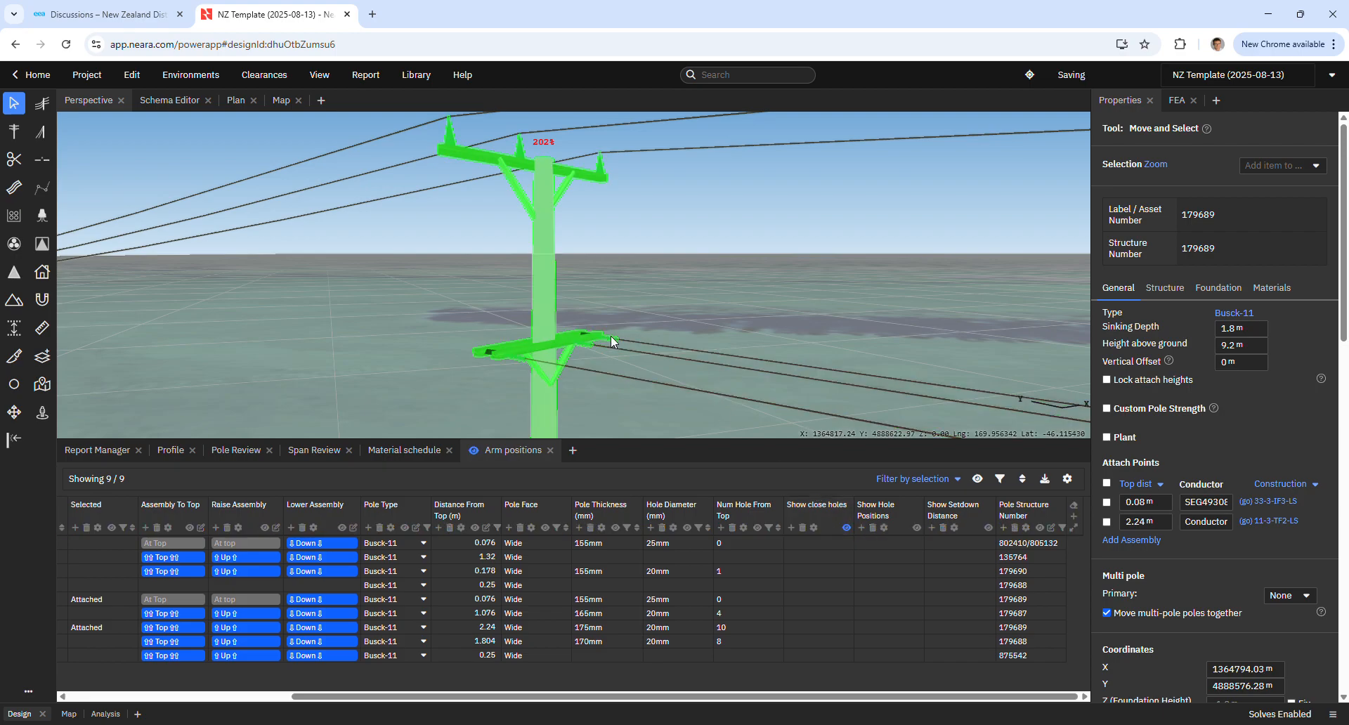
- Inspect the crossarms on pole 179689, redisplay the close-hole labels and view them on the other poles along the line
scroll(610, 336, down, 5)
scroll(589, 356, down, 3)
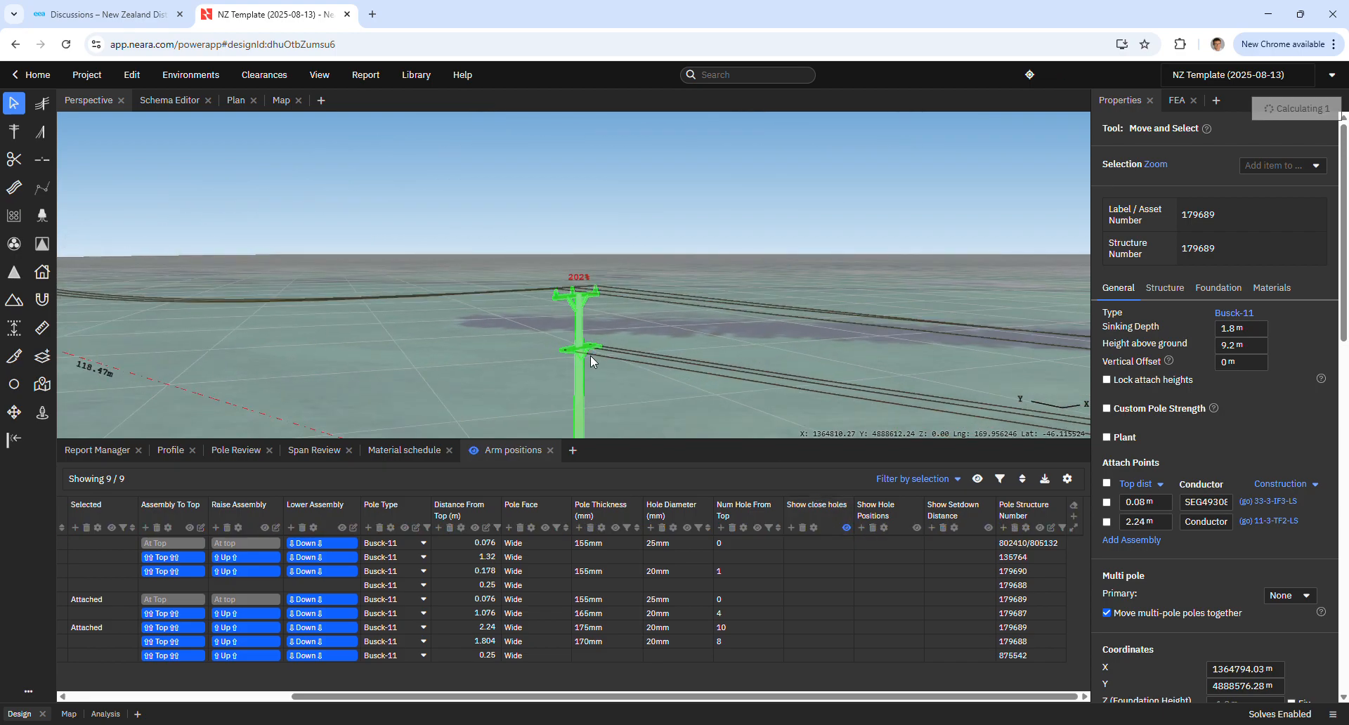
scroll(577, 368, up, 8)
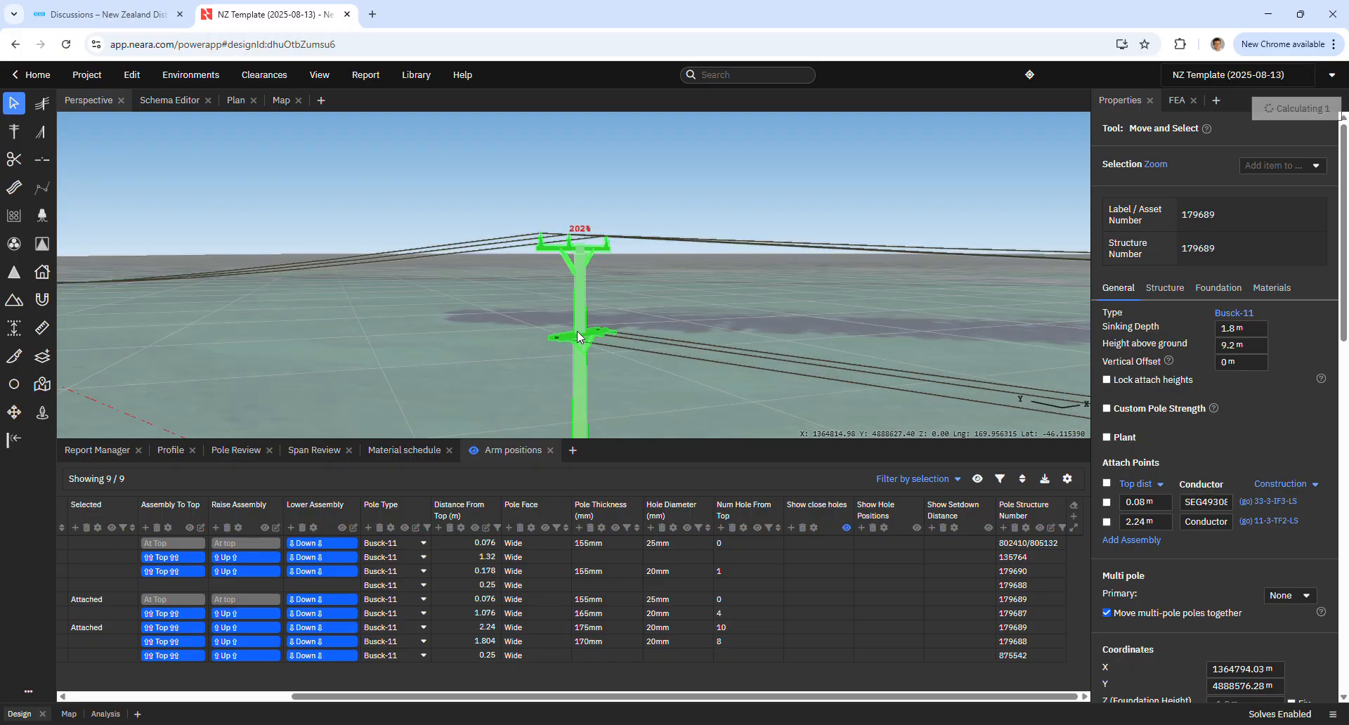
middle_drag(601, 337, 583, 360)
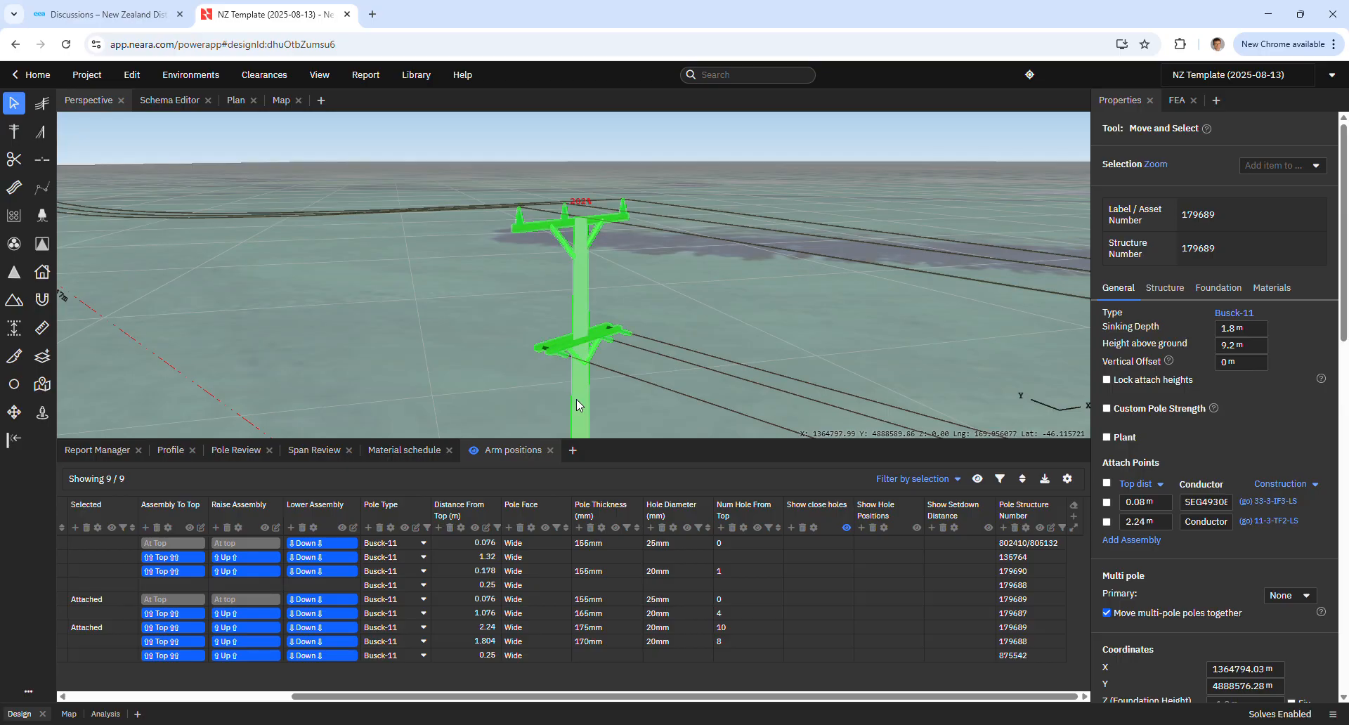
click(846, 527)
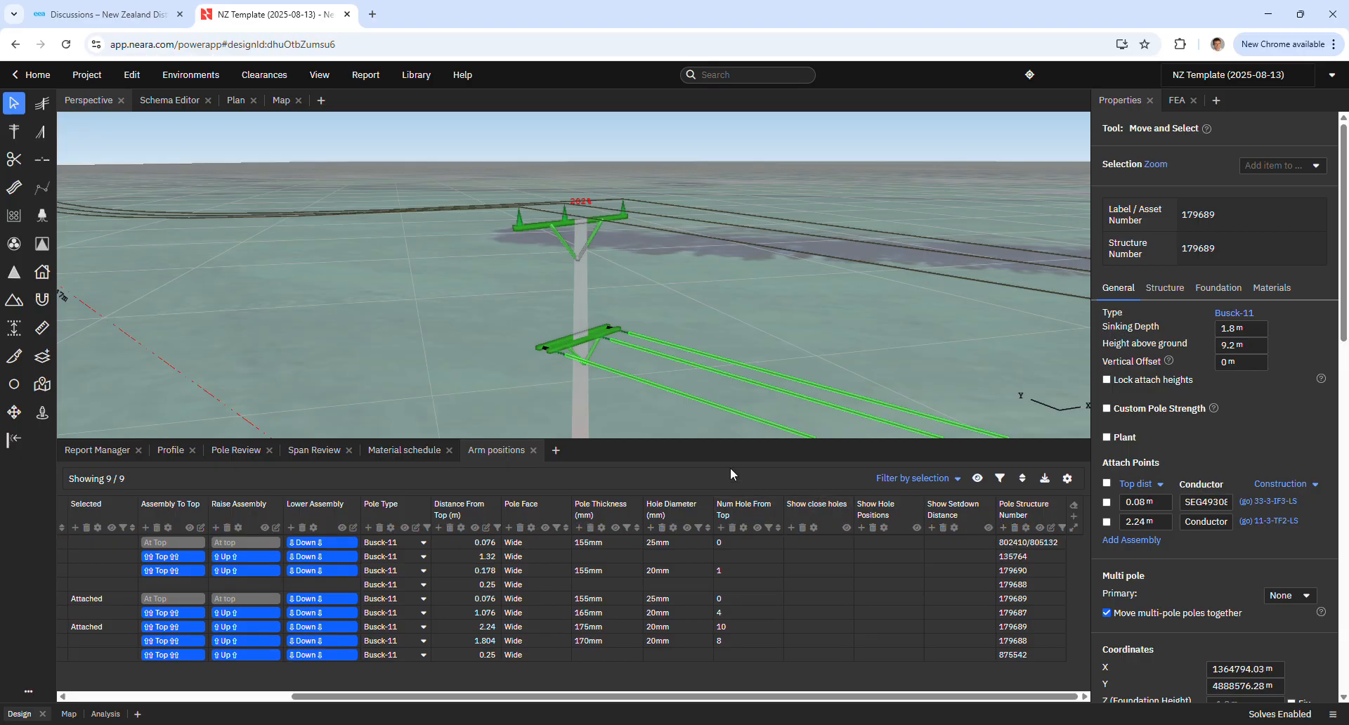
click(847, 528)
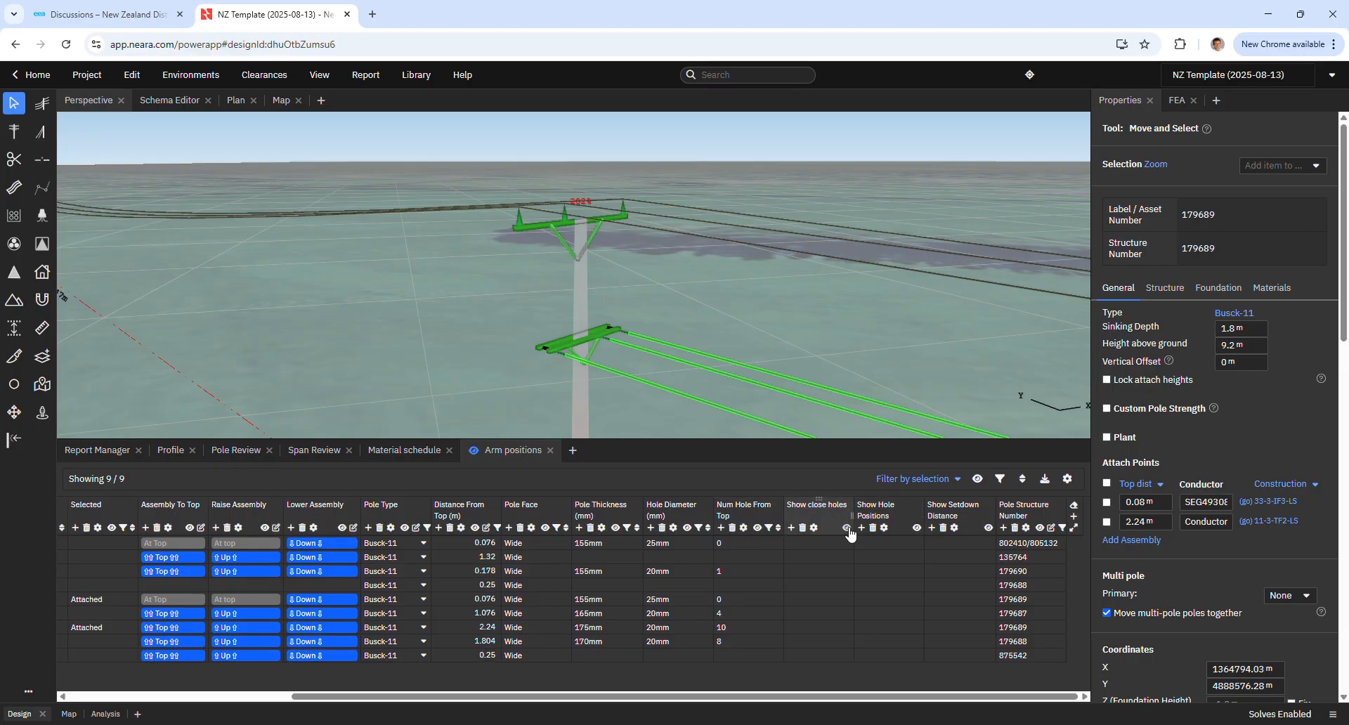
scroll(496, 320, down, 5)
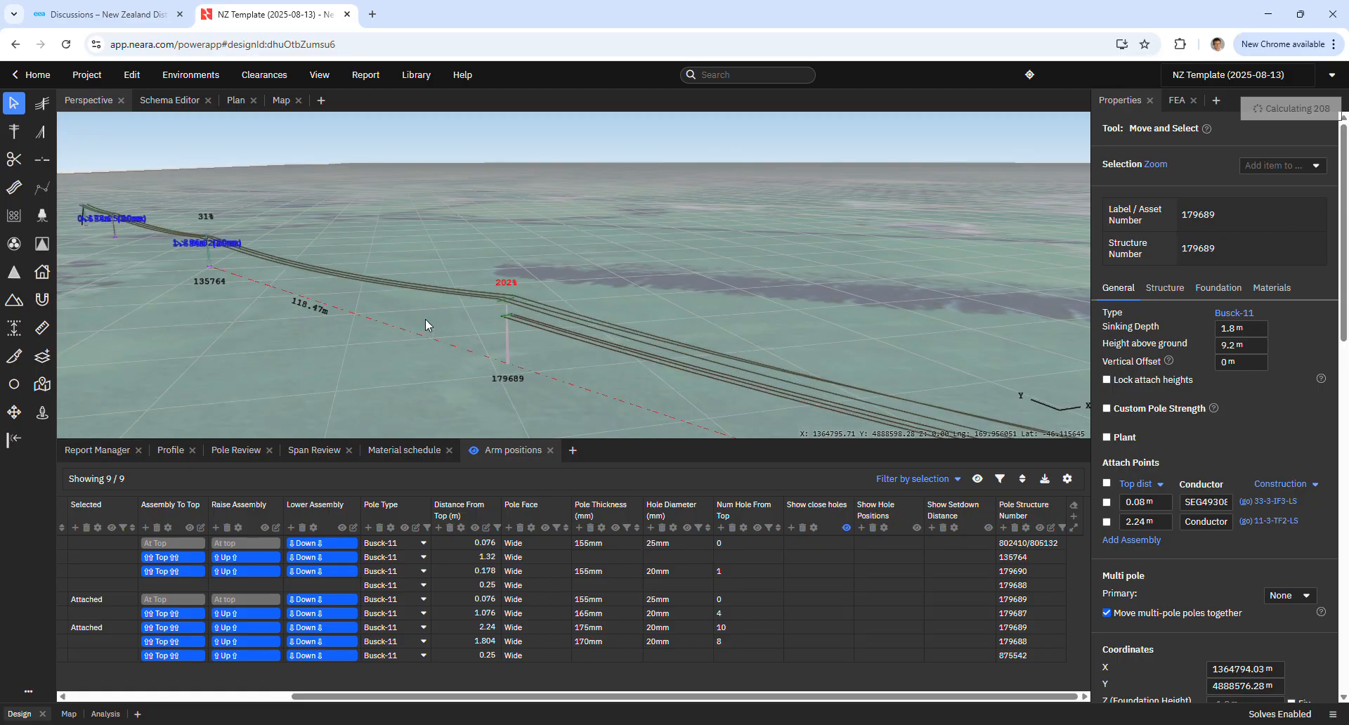
- Examine the crossarm on pole 135764 up close together with its close-hole distance labels
scroll(223, 255, up, 3)
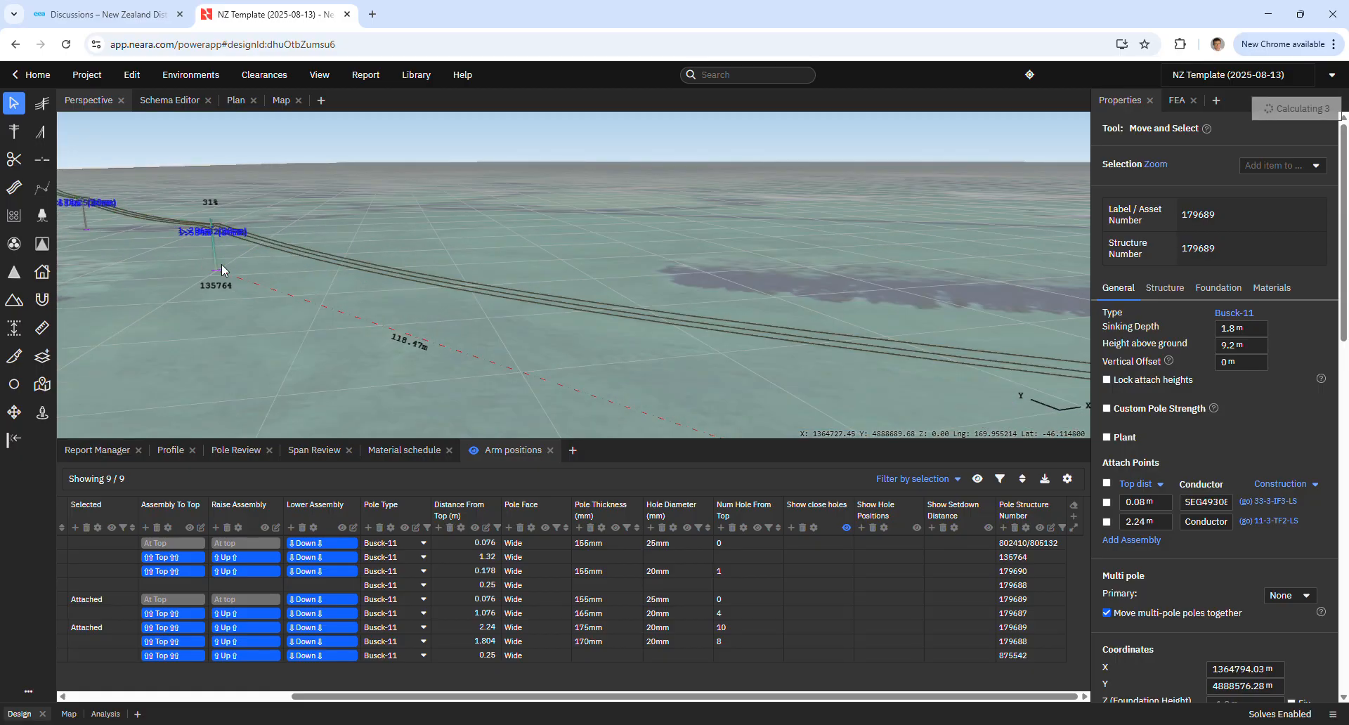
scroll(222, 264, up, 6)
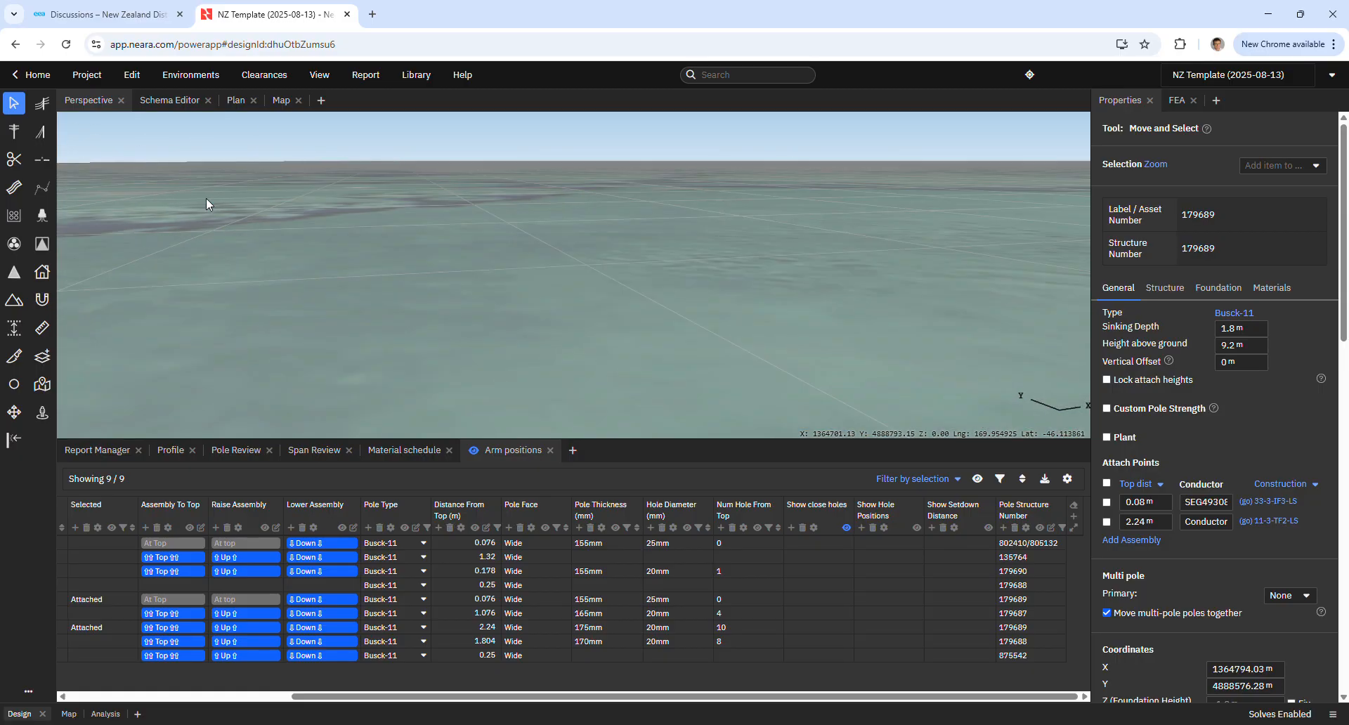
scroll(205, 199, down, 4)
scroll(218, 161, up, 4)
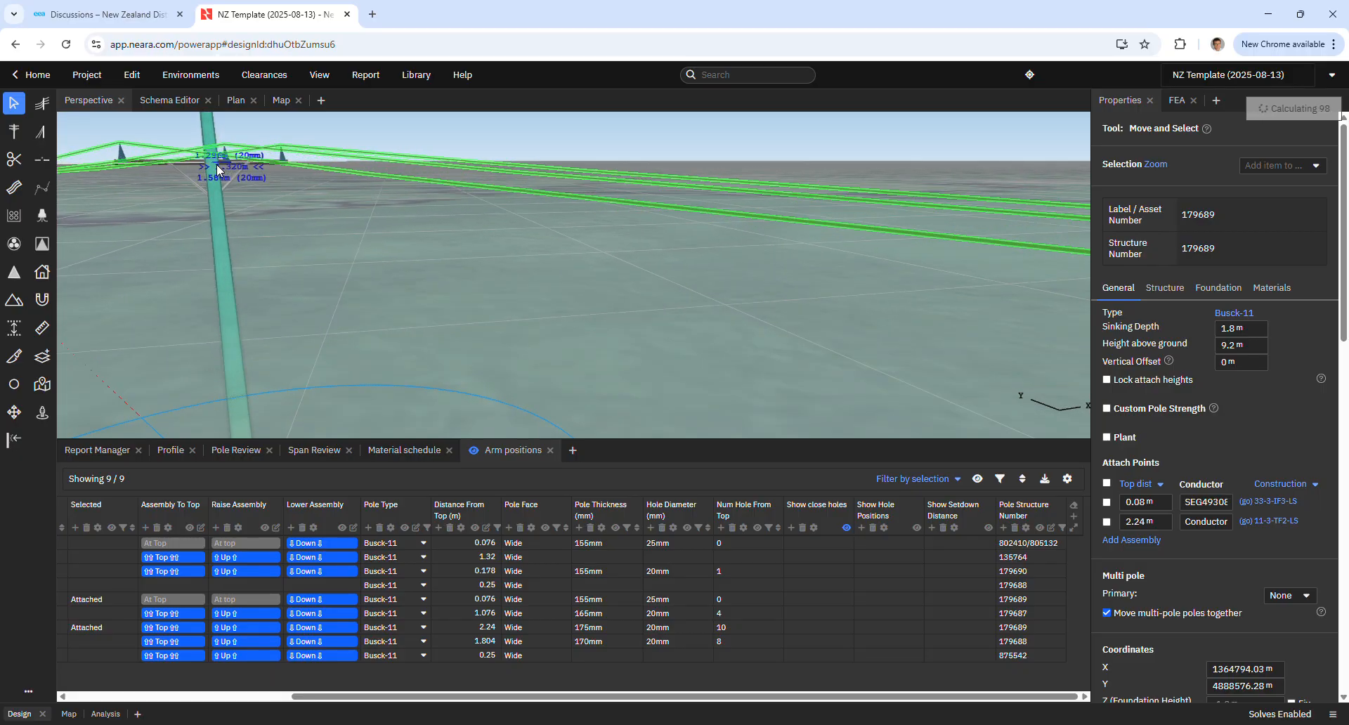
middle_drag(266, 208, 430, 268)
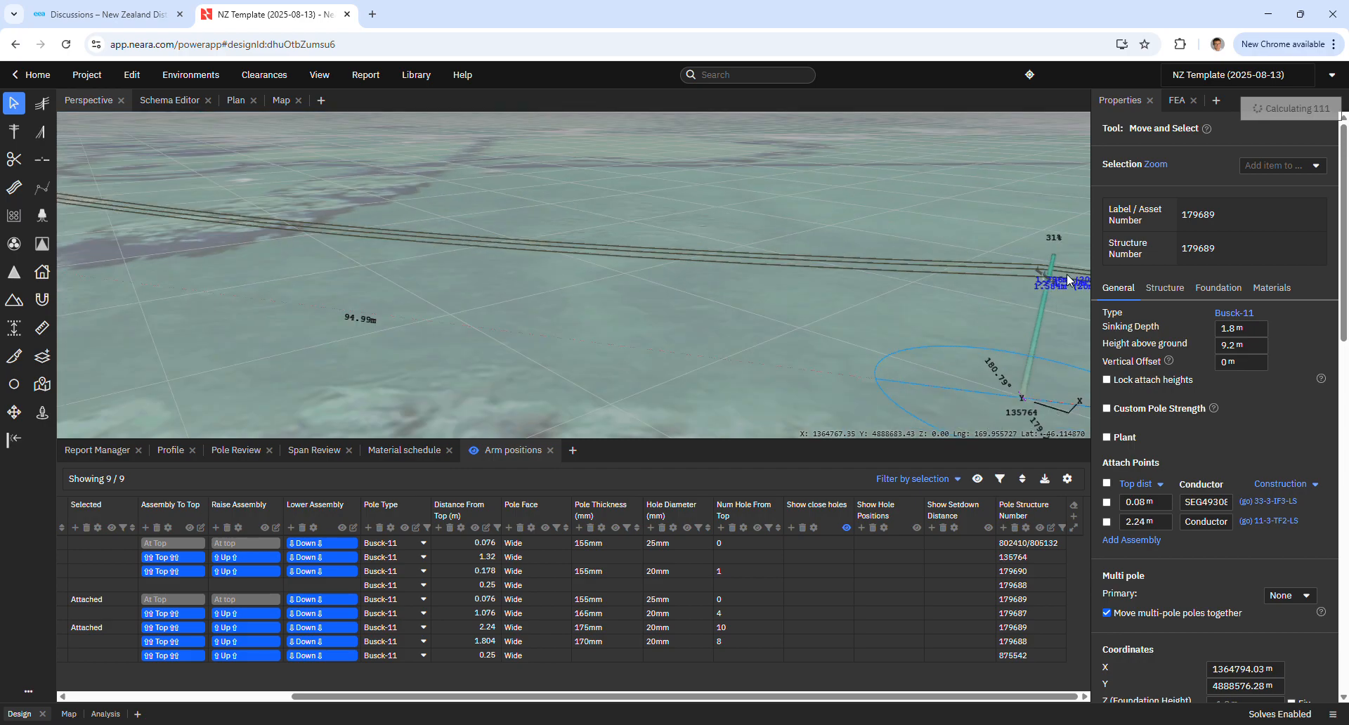
scroll(1054, 288, up, 3)
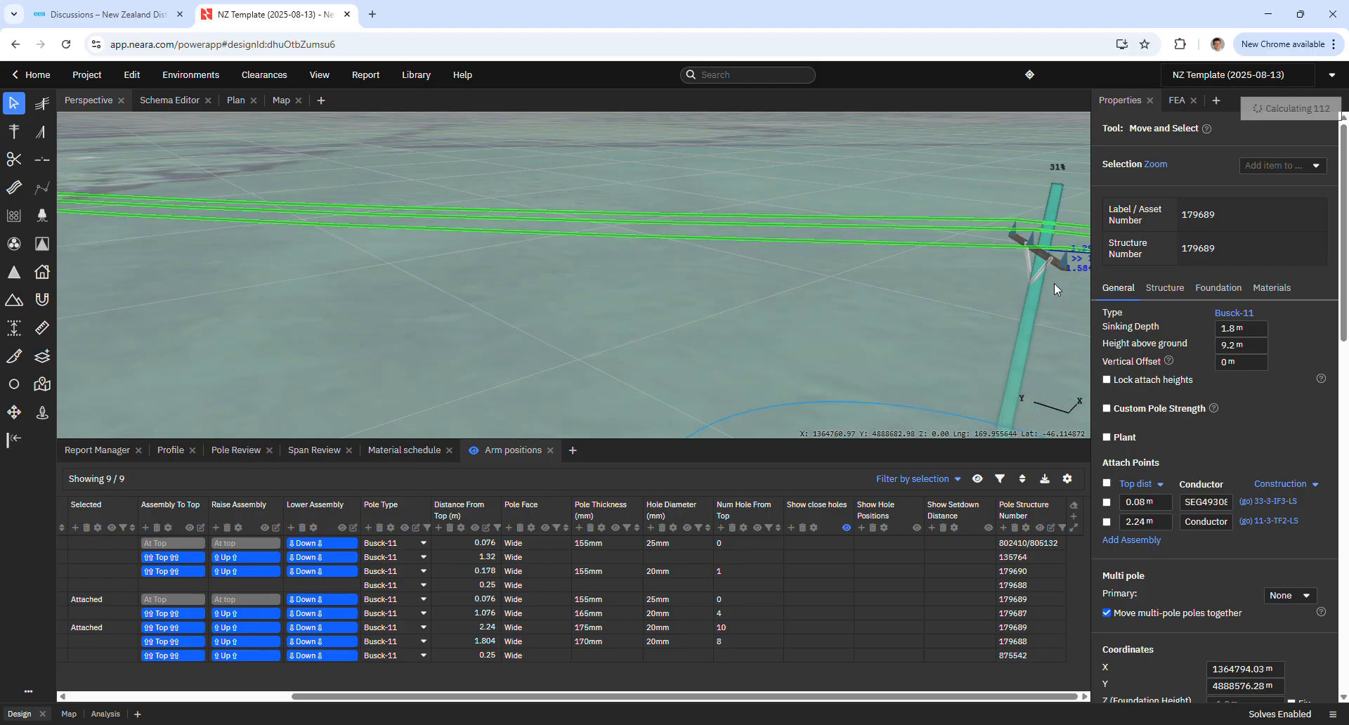
right_drag(1048, 280, 841, 302)
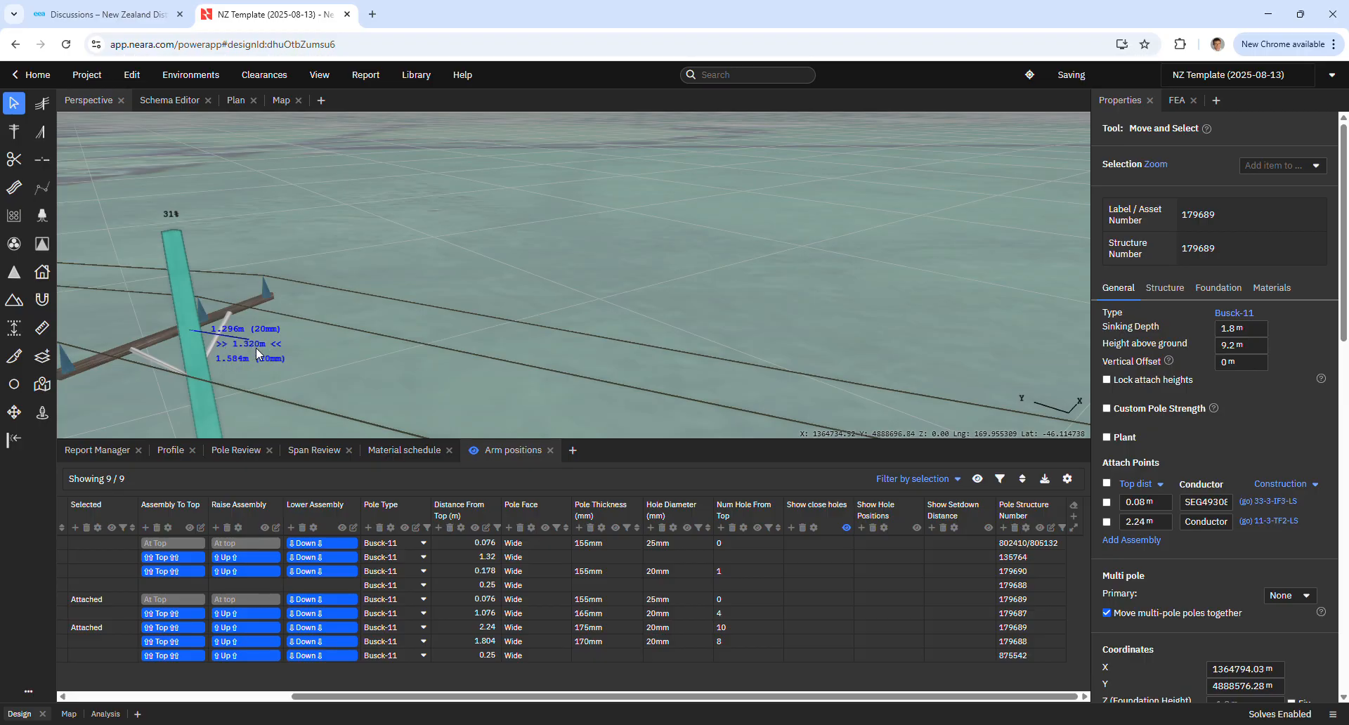
- Select pole 135764 and replace the close-hole labels with the Show Hole Positions and Show Setdown Distance displays
click(211, 420)
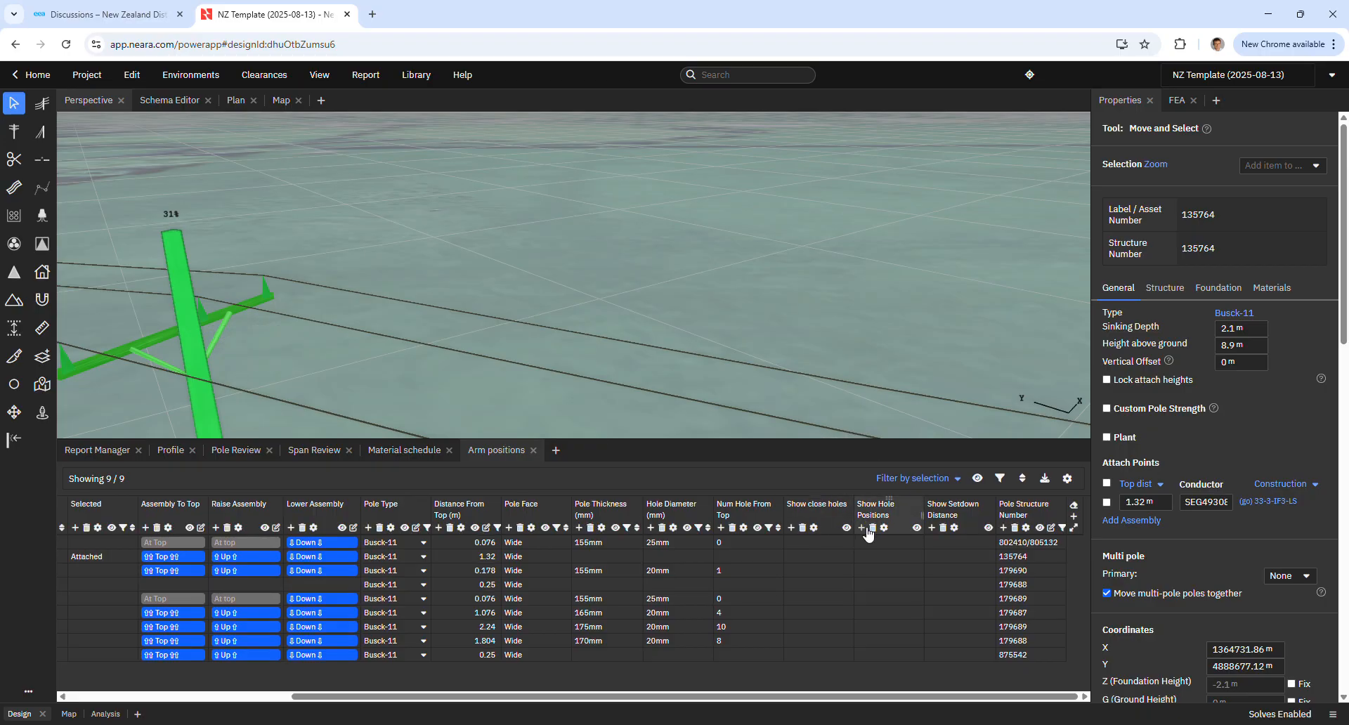
click(917, 528)
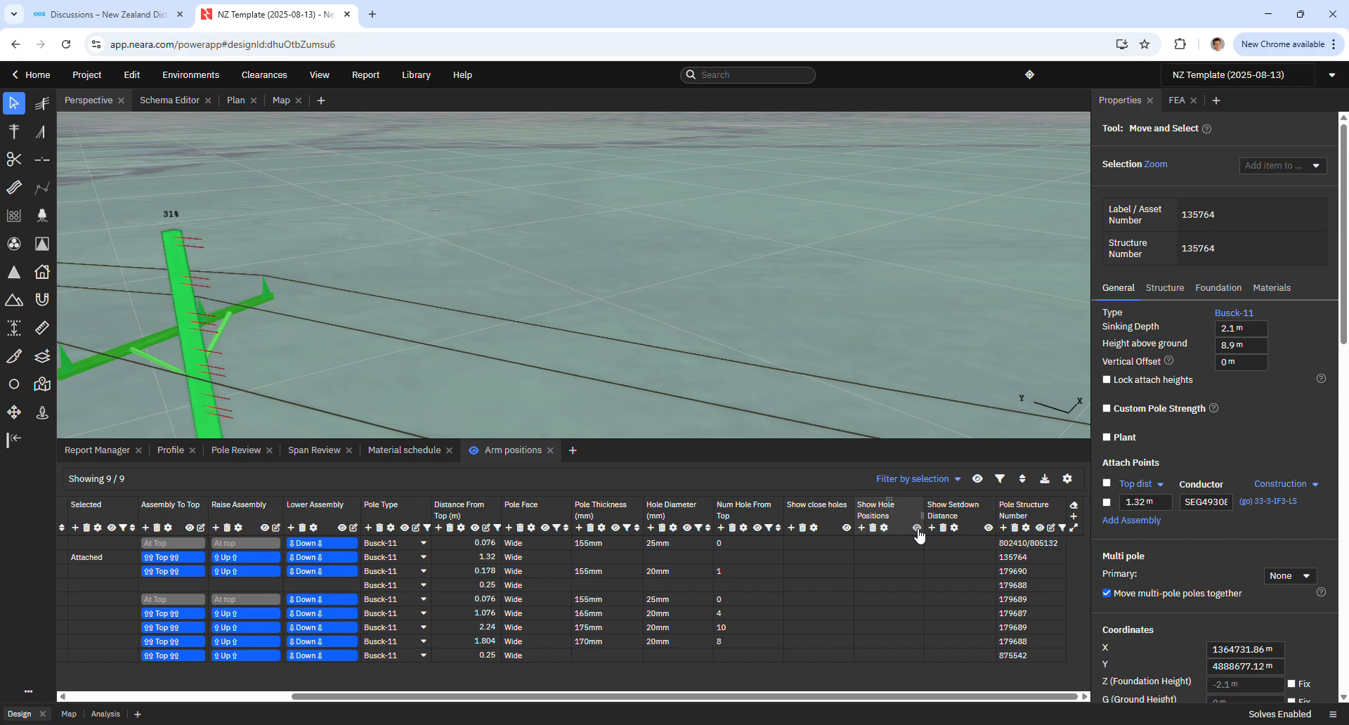
click(988, 528)
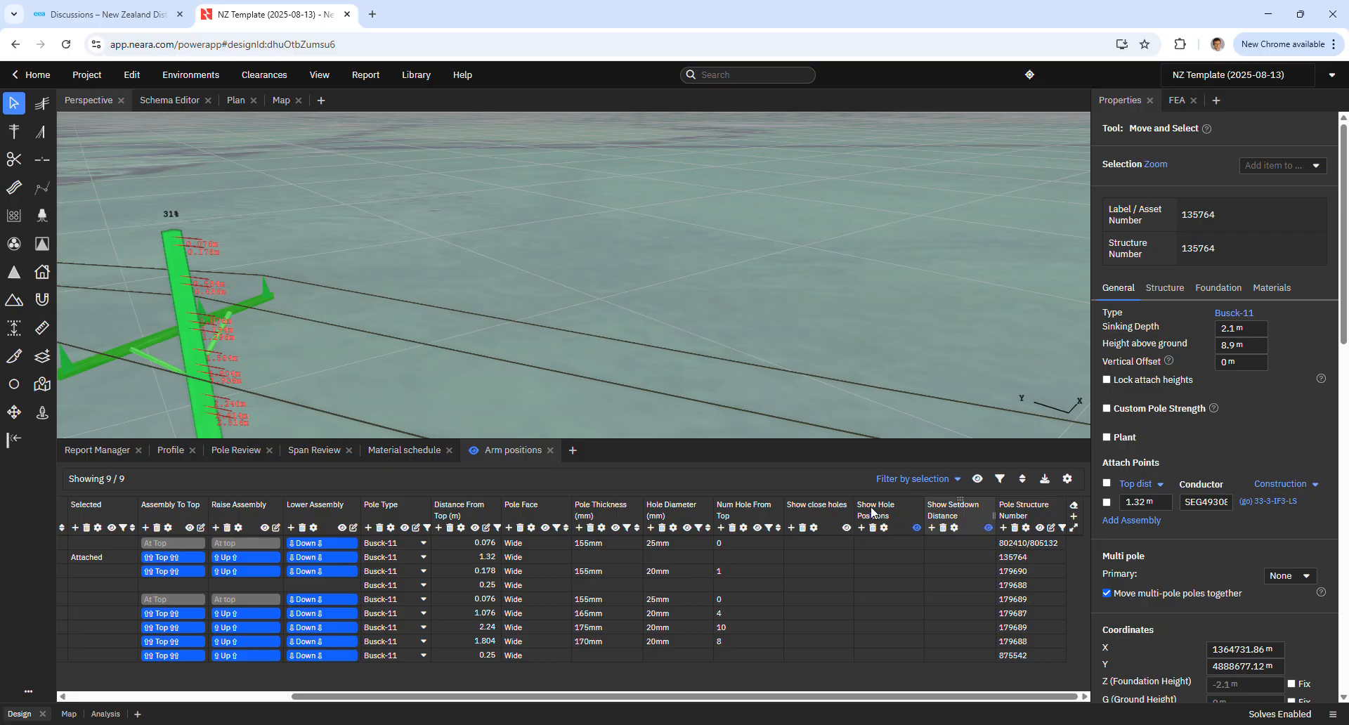